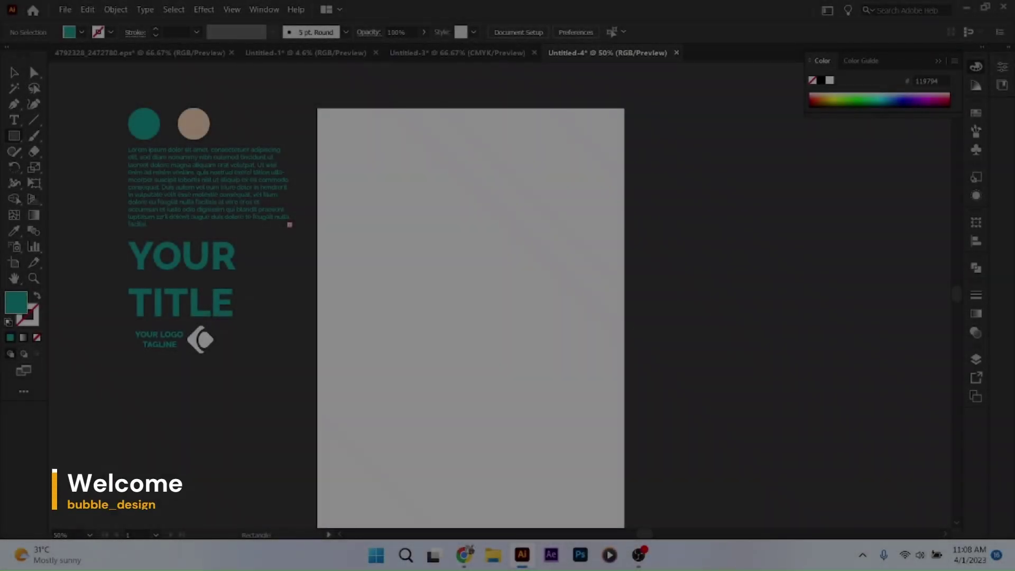
Step: Draw a thin teal hairline rectangle spanning the artboard near its top edge
mouse_move(324, 166)
left_mouse_down()
mouse_move(607, 193)
mouse_move(622, 170)
left_mouse_up()
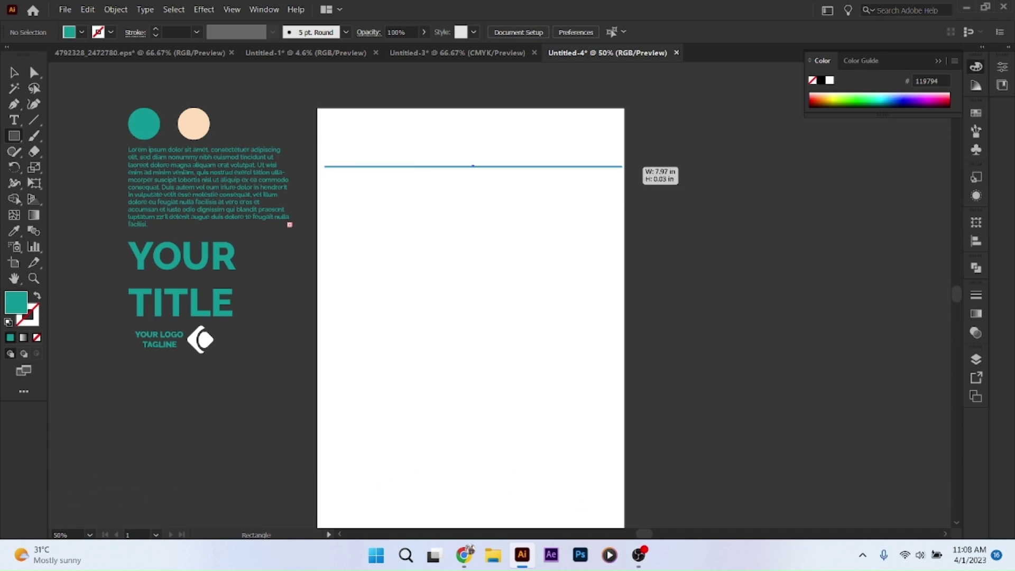
left_click_drag(622, 168, 622, 165)
key("ctrl+equal")
key("ctrl+equal")
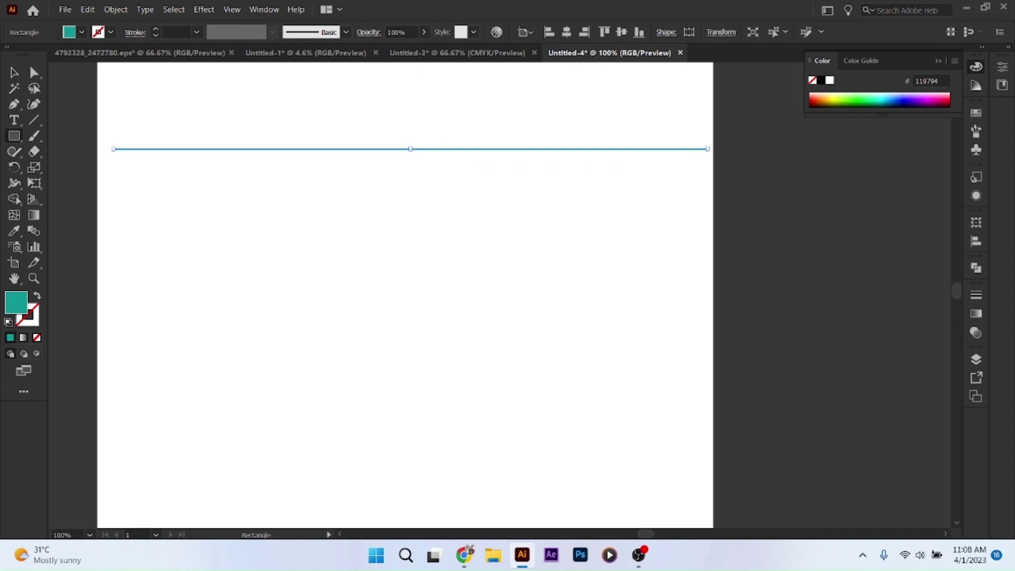
key("ctrl+equal")
key("ctrl+equal")
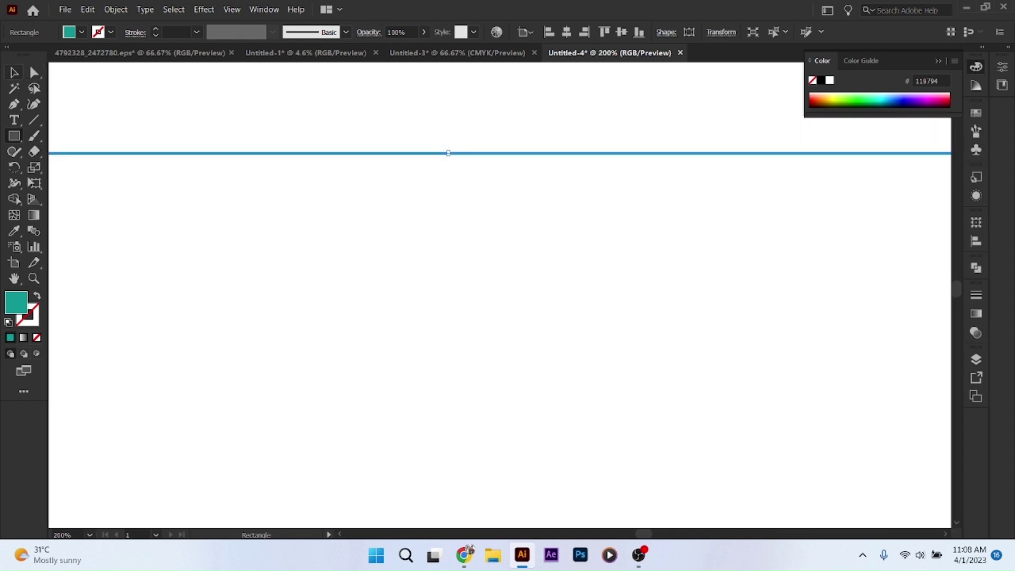
key("v")
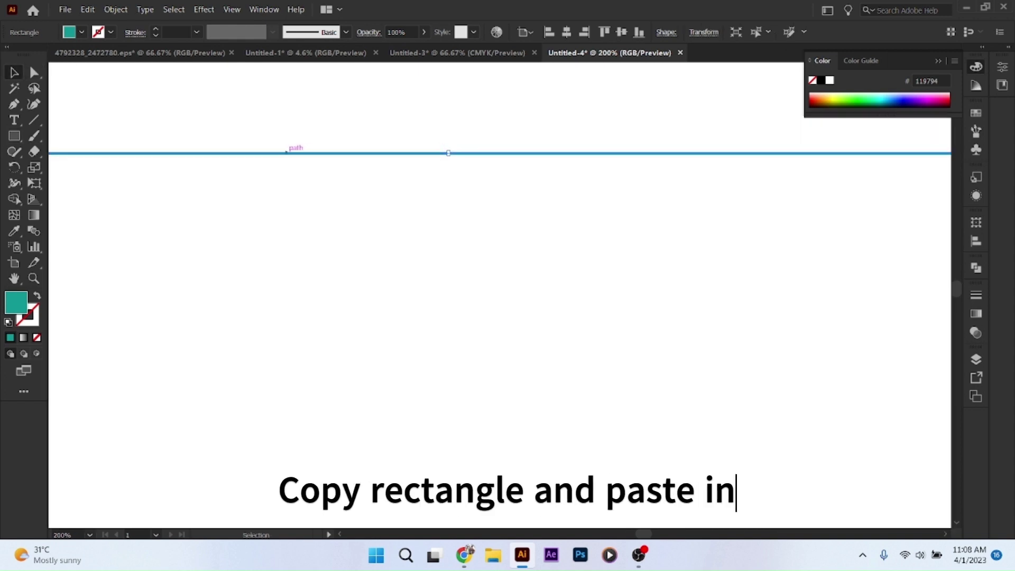
Step: Copy the thin teal line and paste a duplicate in place over it
left_click(87, 9)
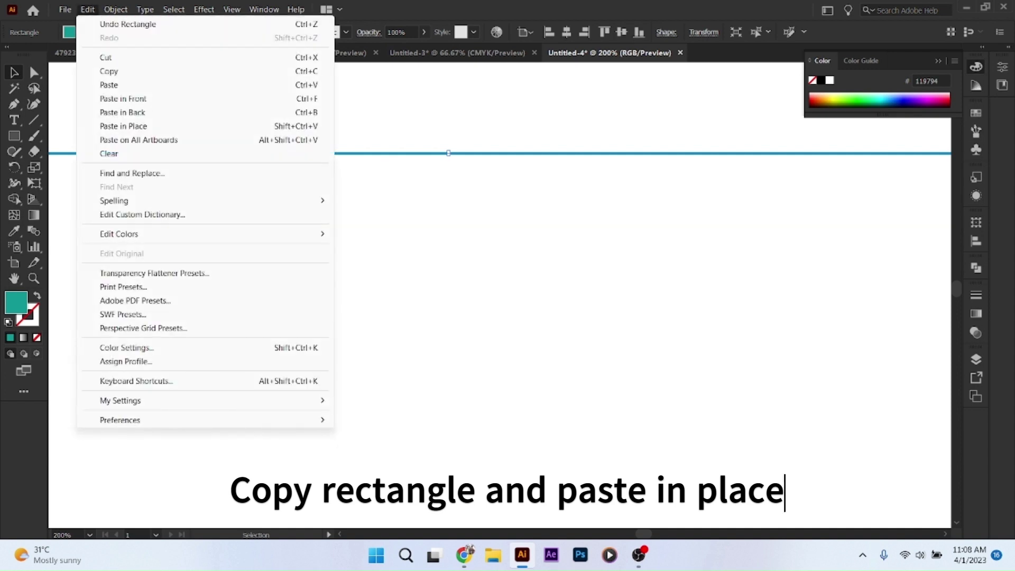
left_click(108, 71)
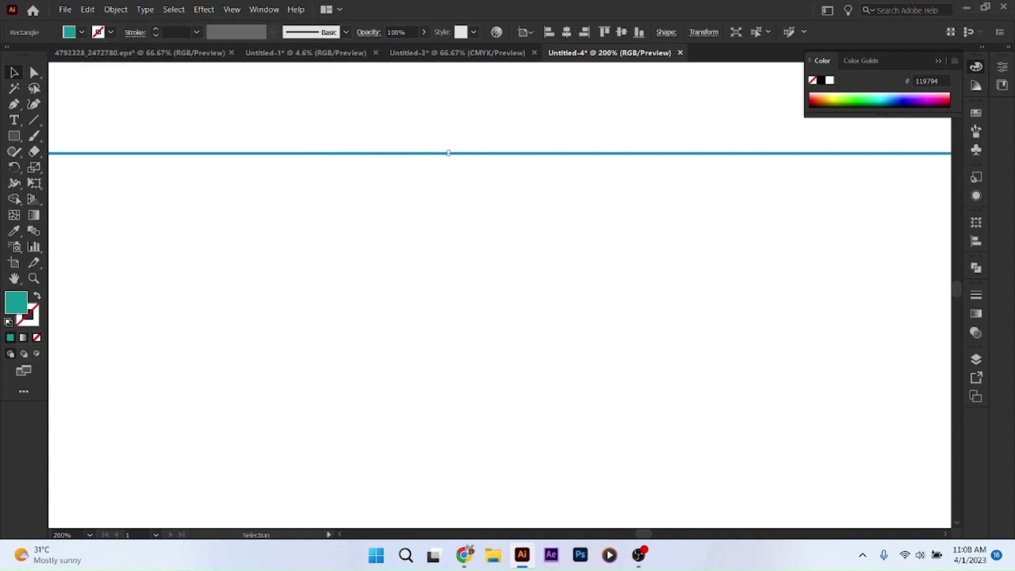
left_click(88, 9)
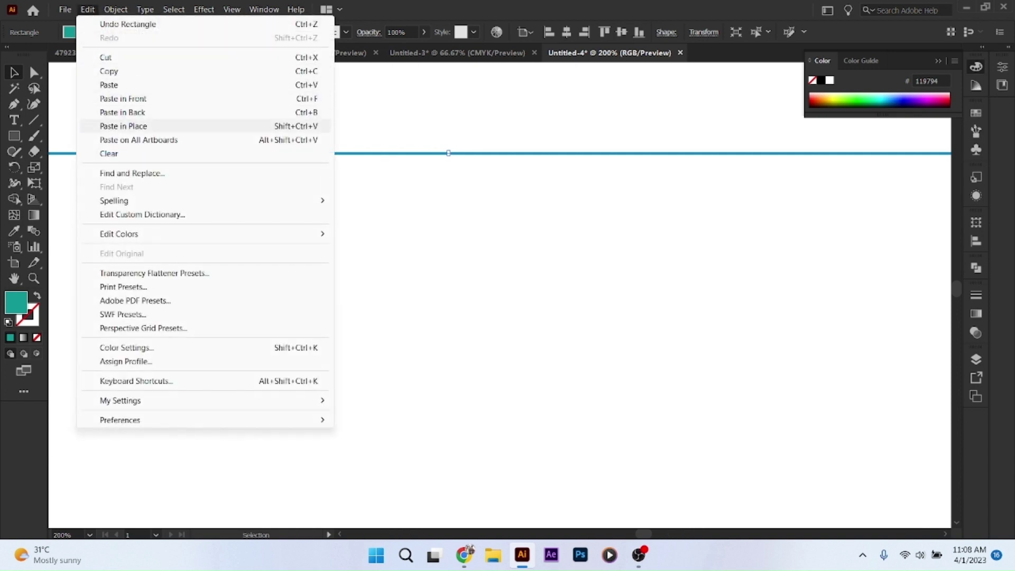
left_click(109, 125)
Step: Move the duplicate just below the original and thicken it into a bolder teal bar
left_click_drag(497, 152, 493, 187)
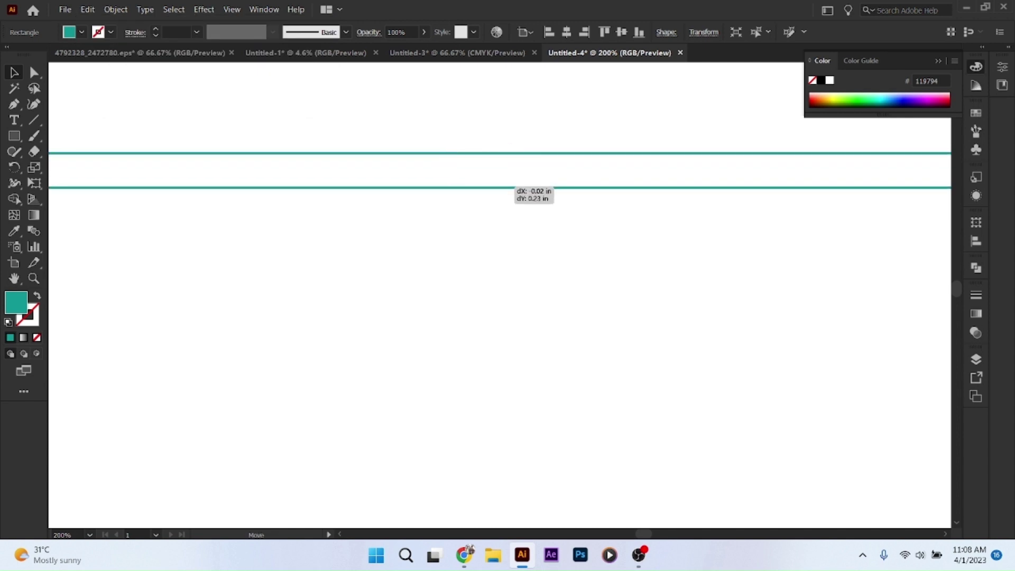
key("ctrl+equal")
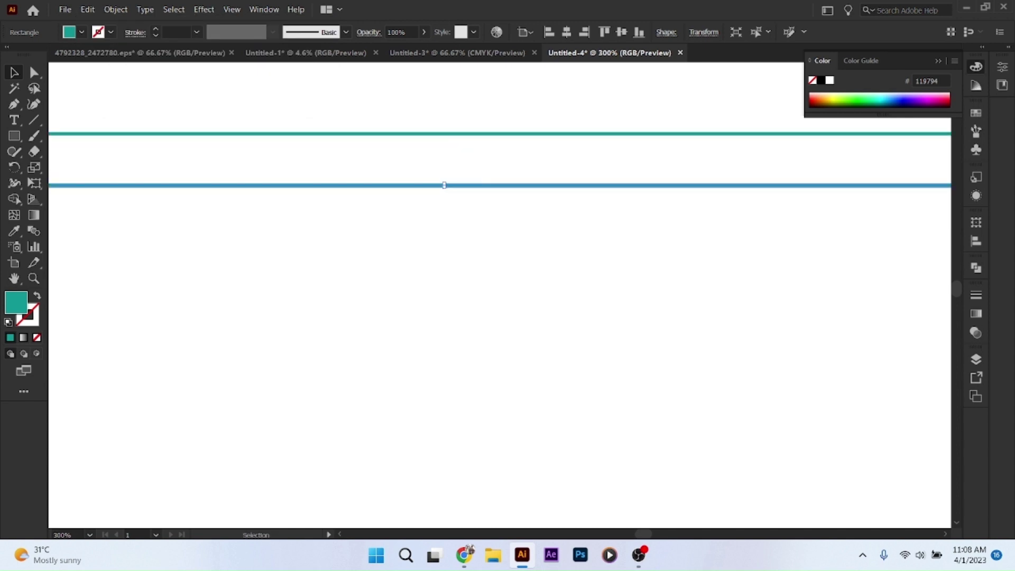
left_click_drag(444, 185, 444, 198)
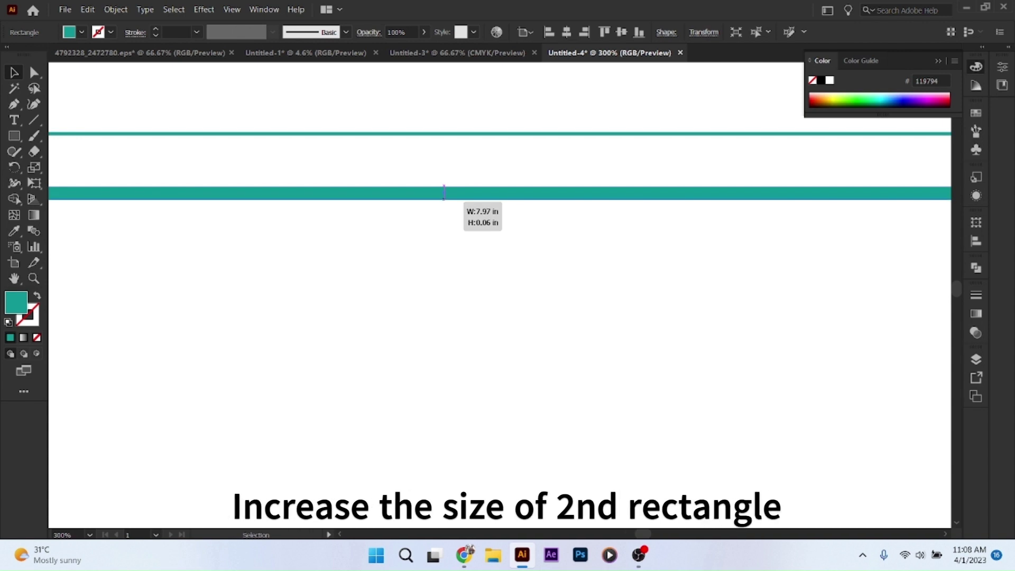
key("ctrl+minus")
key("ctrl+minus")
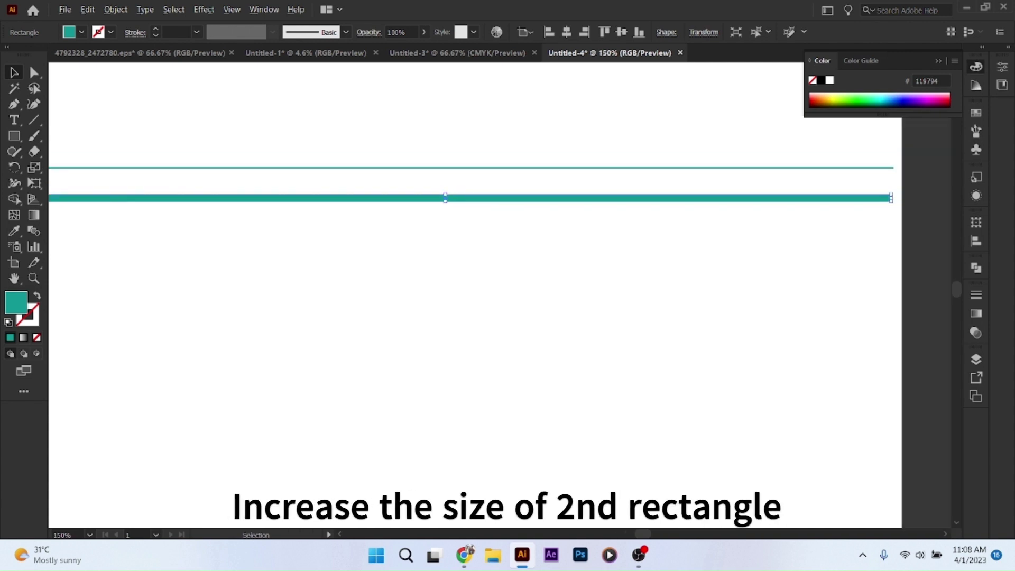
key("ctrl+minus")
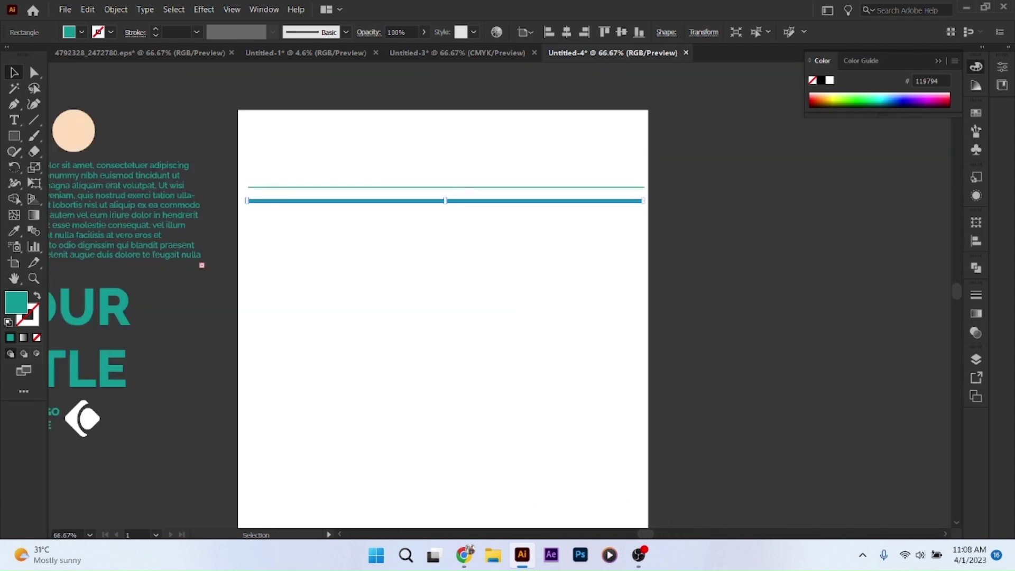
key("ctrl+minus")
Step: Move the thick teal bar down near the artboard's bottom edge
left_click_drag(476, 202, 478, 513)
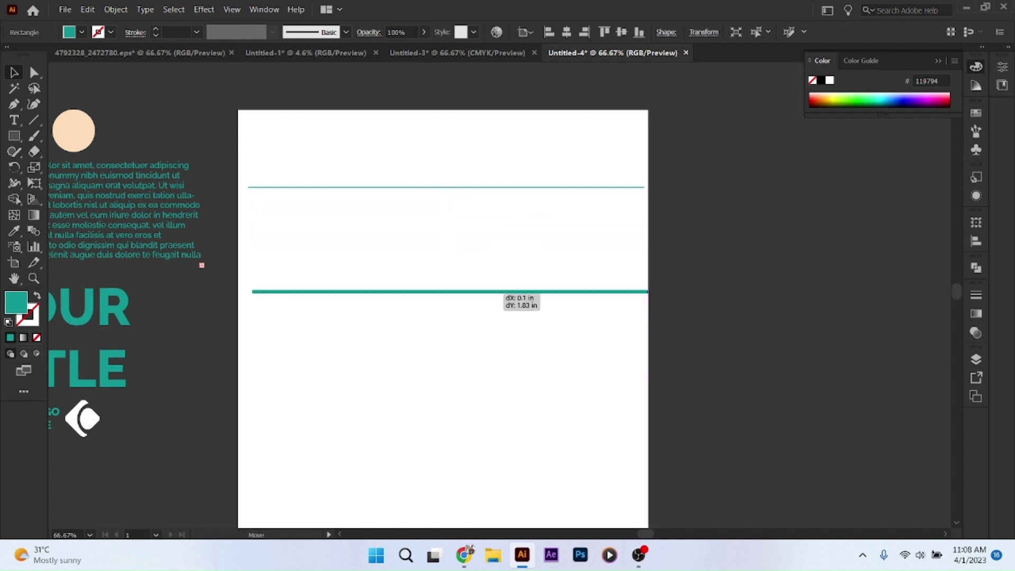
scroll(443, 296, "down", 1)
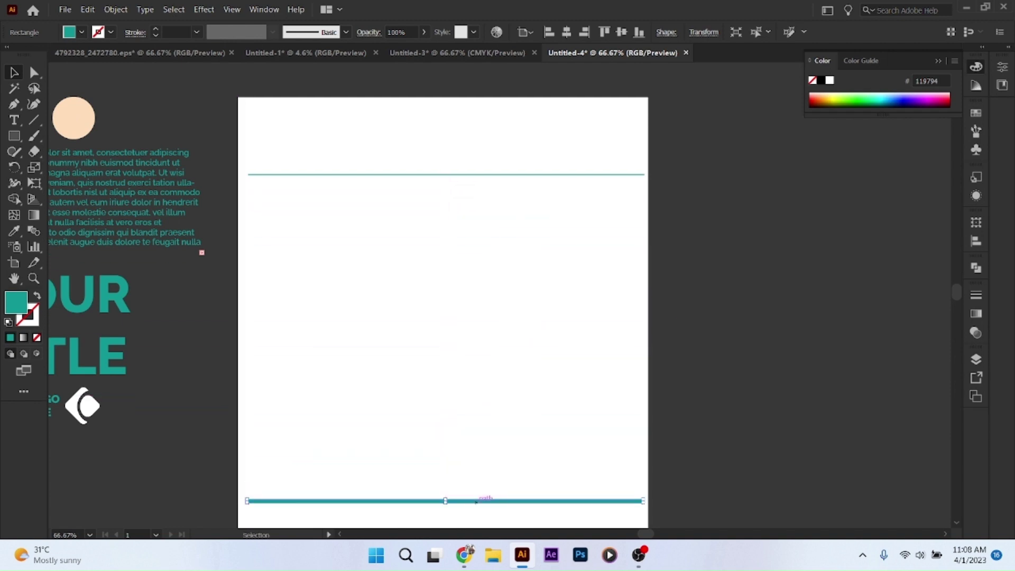
scroll(443, 296, "down", 2)
scroll(443, 296, "down", 2)
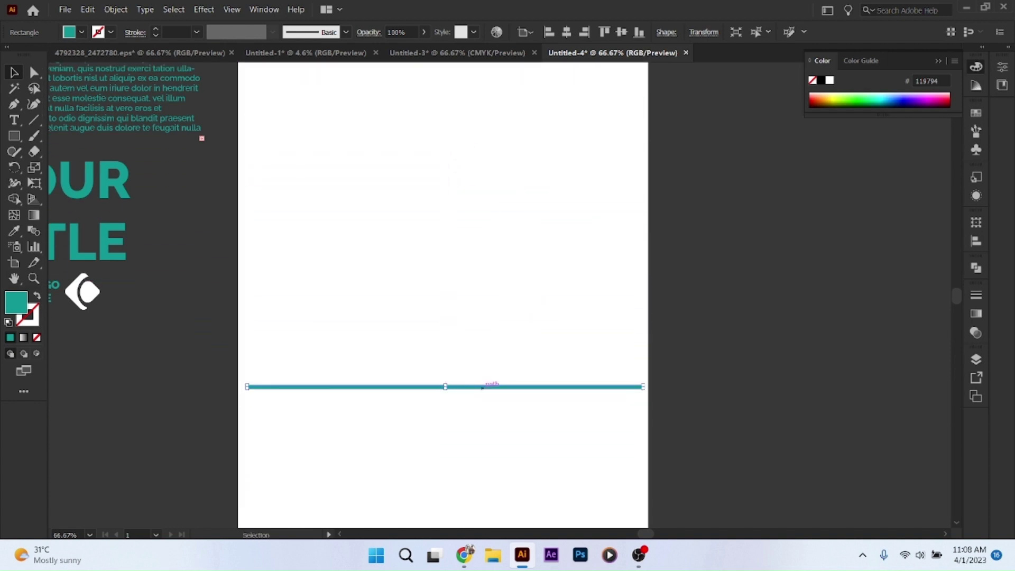
left_click_drag(482, 388, 479, 480)
scroll(479, 480, "down", 2)
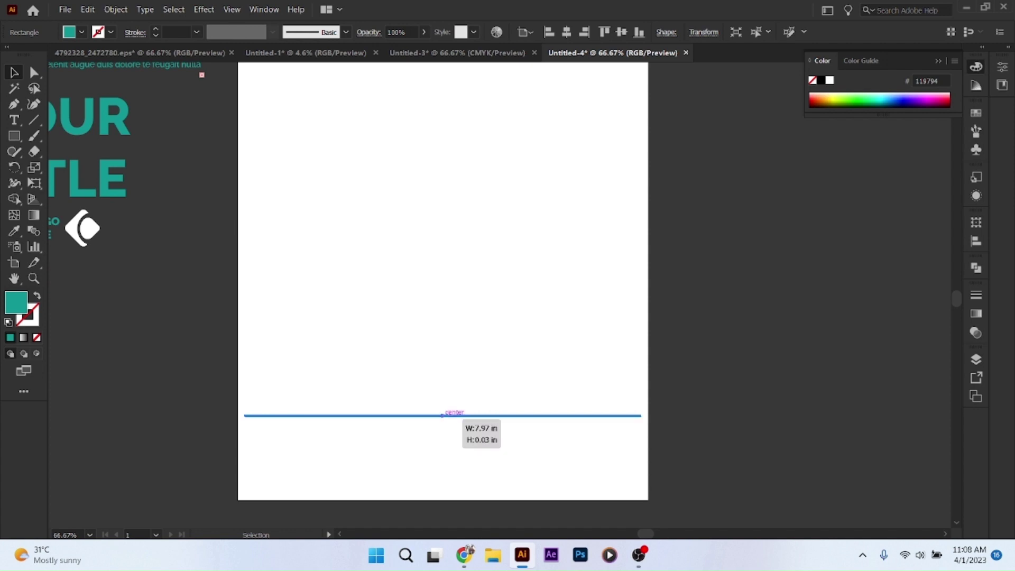
Step: Fine-tune the bottom bar's height, making it slightly thinner
left_click_drag(452, 419, 460, 418)
scroll(458, 415, "down", 1, "alt")
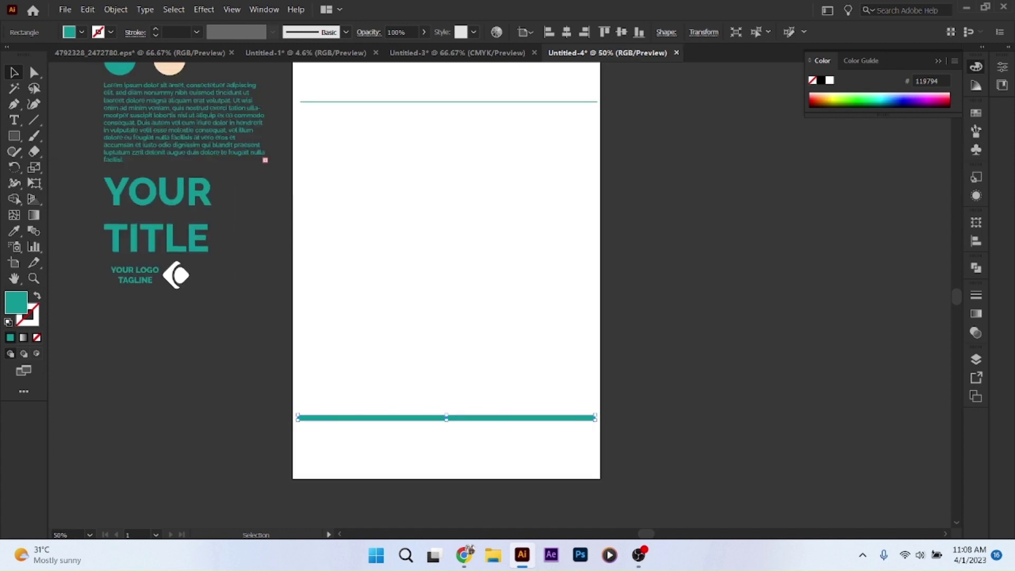
scroll(458, 415, "up", 1, "alt")
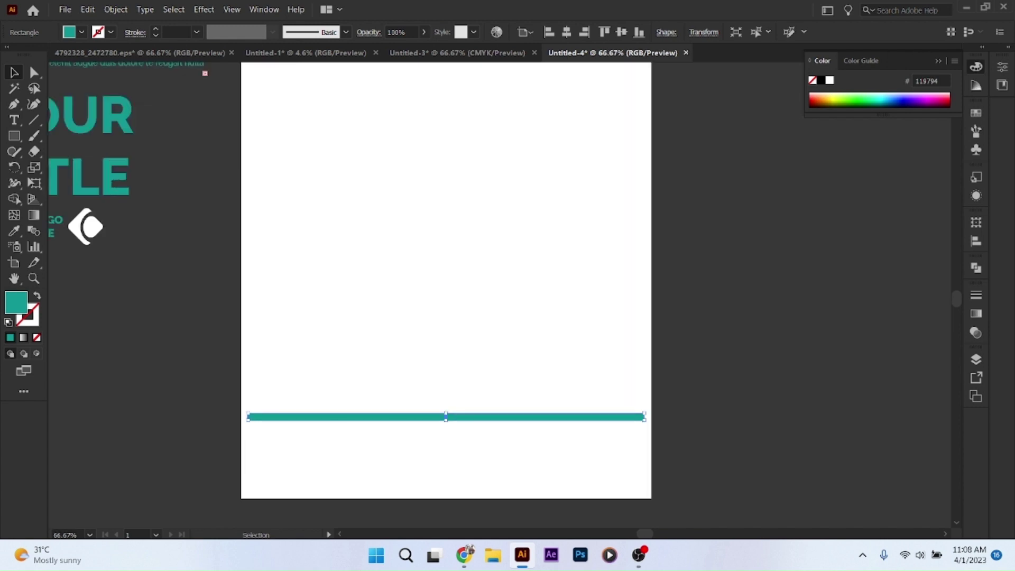
left_click_drag(446, 420, 446, 416)
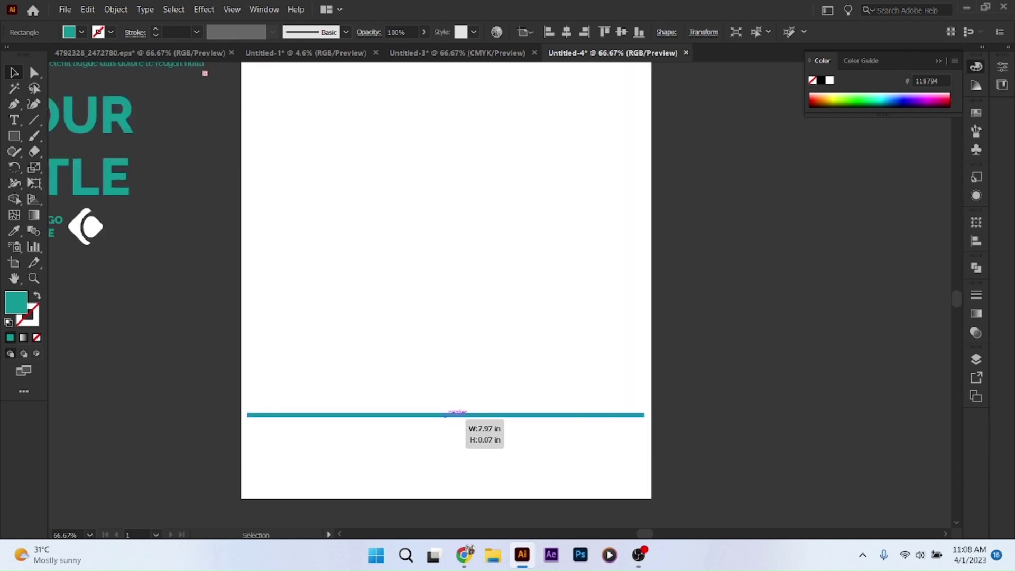
scroll(446, 417, "down", 1, "alt")
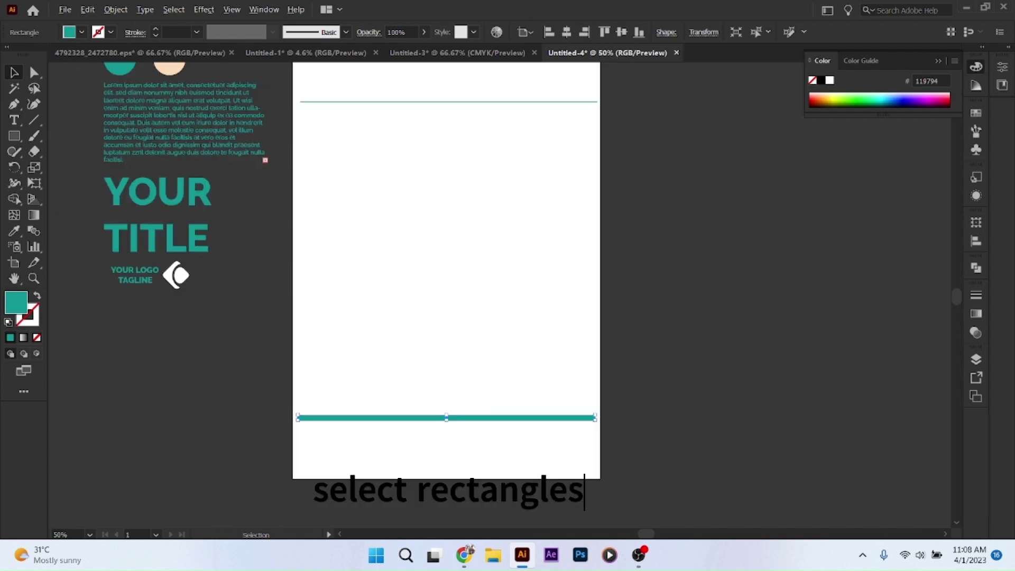
Step: Horizontally centre the top line and bottom bar, then blend them together
left_click_drag(296, 88, 489, 425)
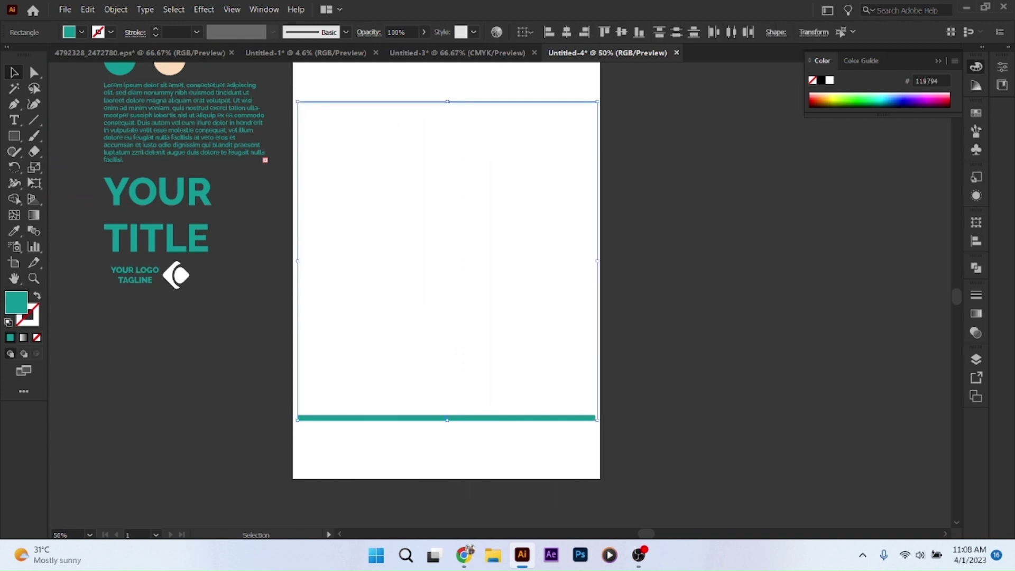
left_click(566, 31)
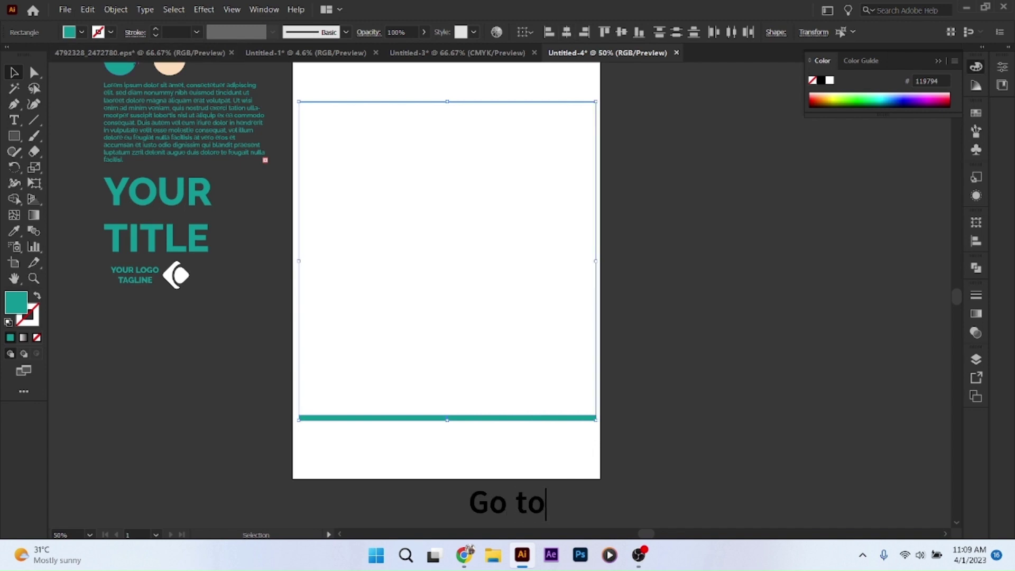
key("alt+o")
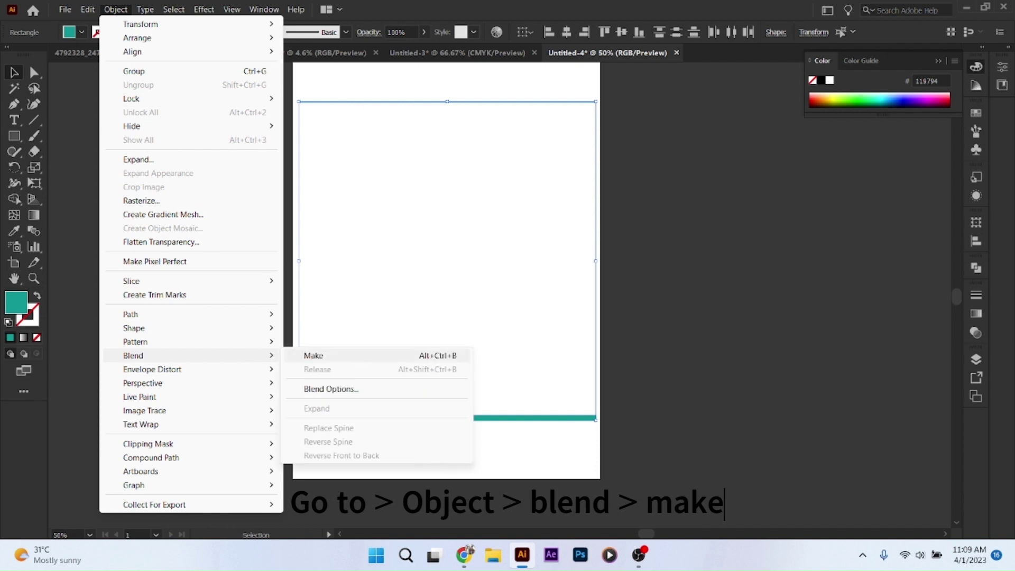
key("Return")
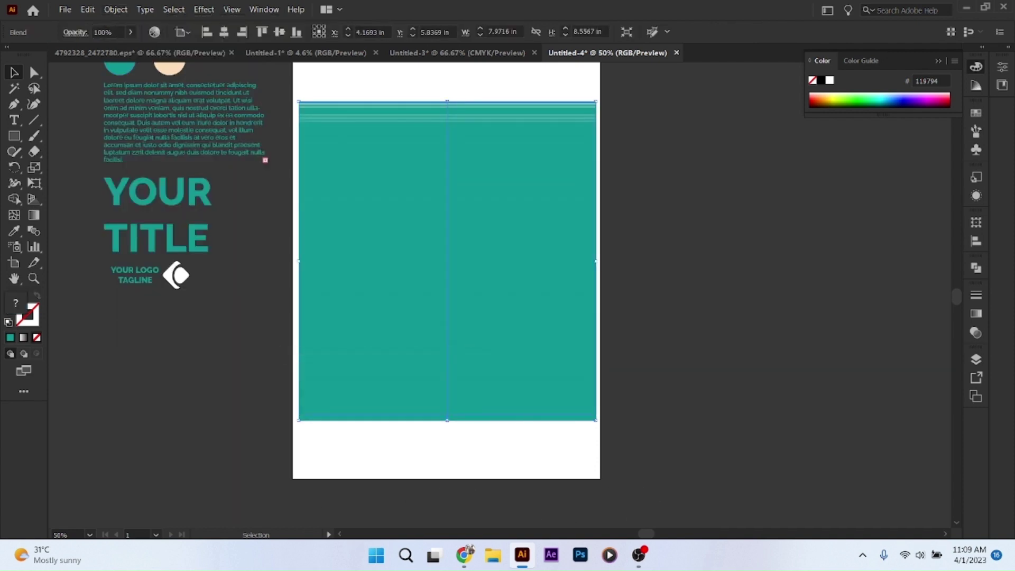
key("alt+o")
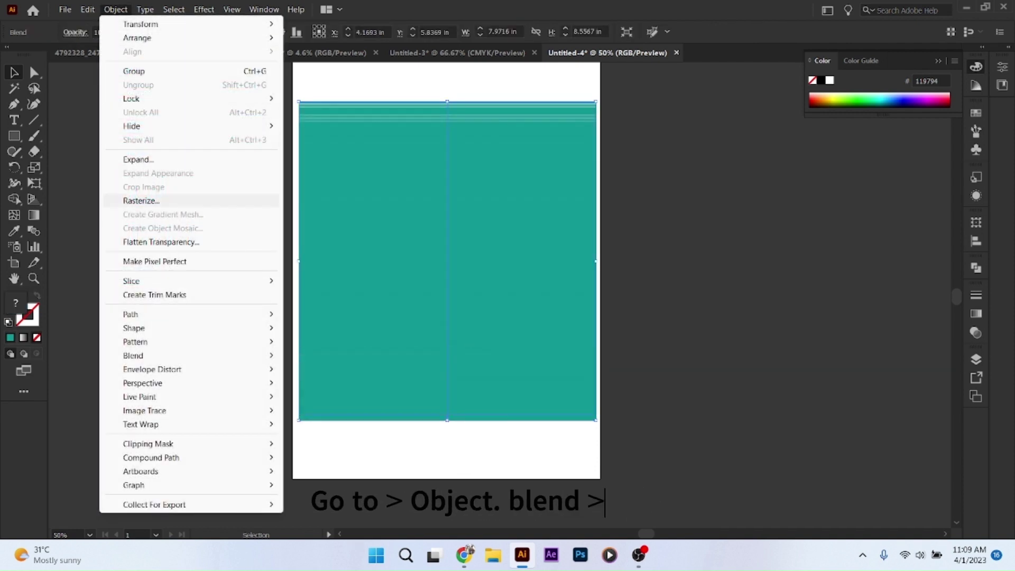
Step: Set the blend to 50 specified steps and move the striped blend down to the artboard bottom
key("Down")
key("Down")
key("Down")
key("Down")
key("Down")
key("Right")
key("Down")
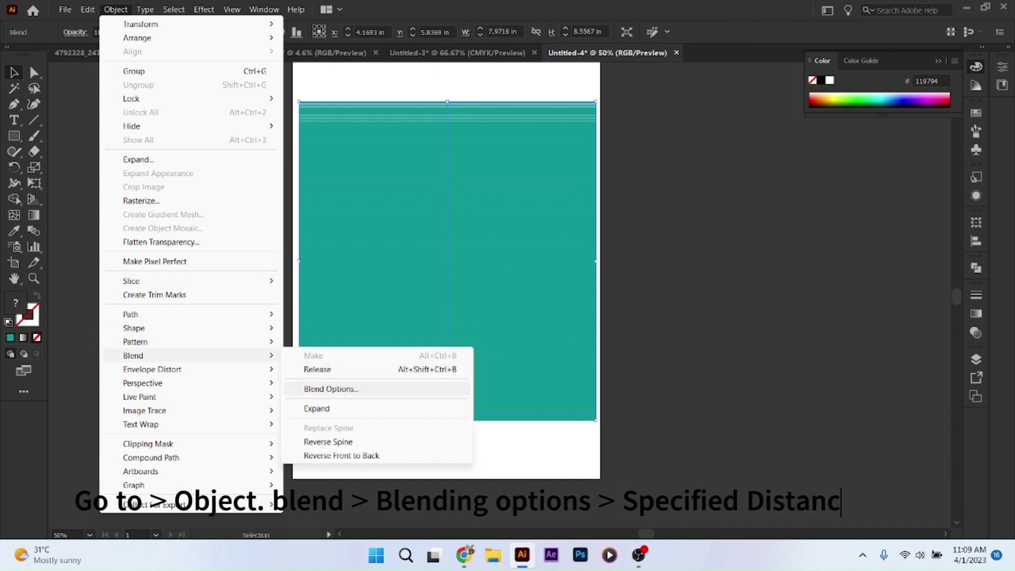
key("Return")
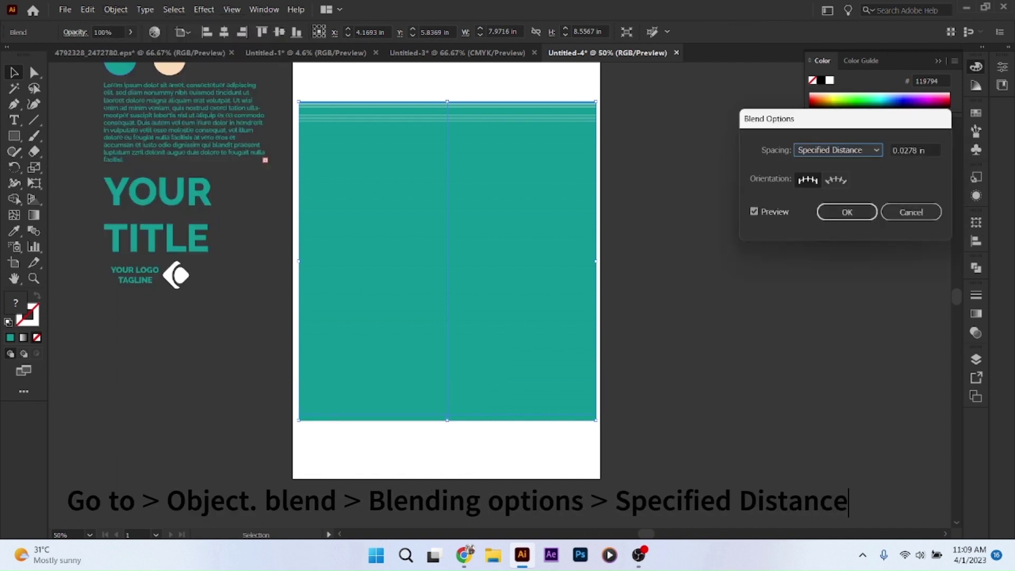
key("alt+Down")
key("Up")
key("Return")
key("Tab")
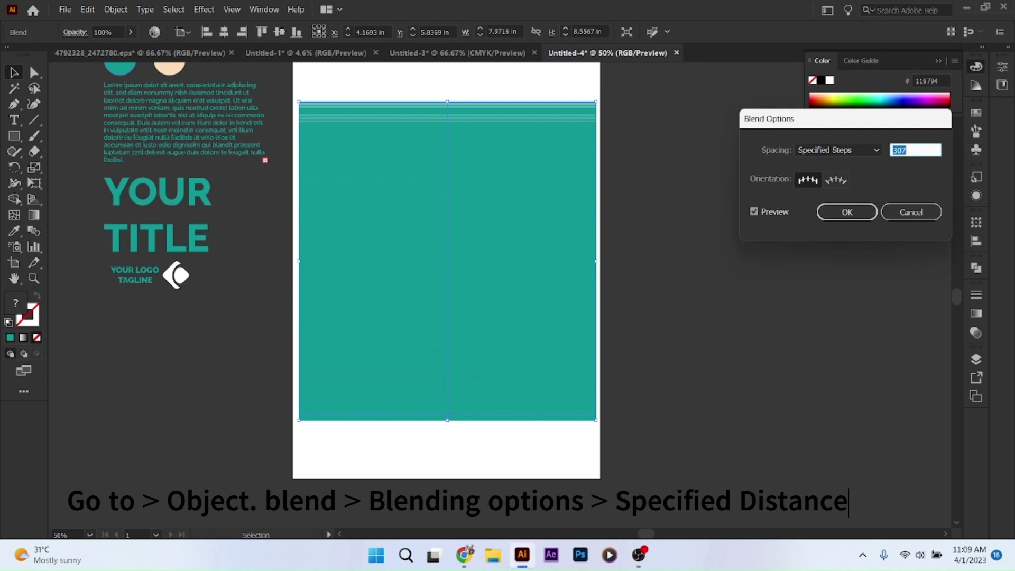
type("307")
key("ctrl+a")
type("5")
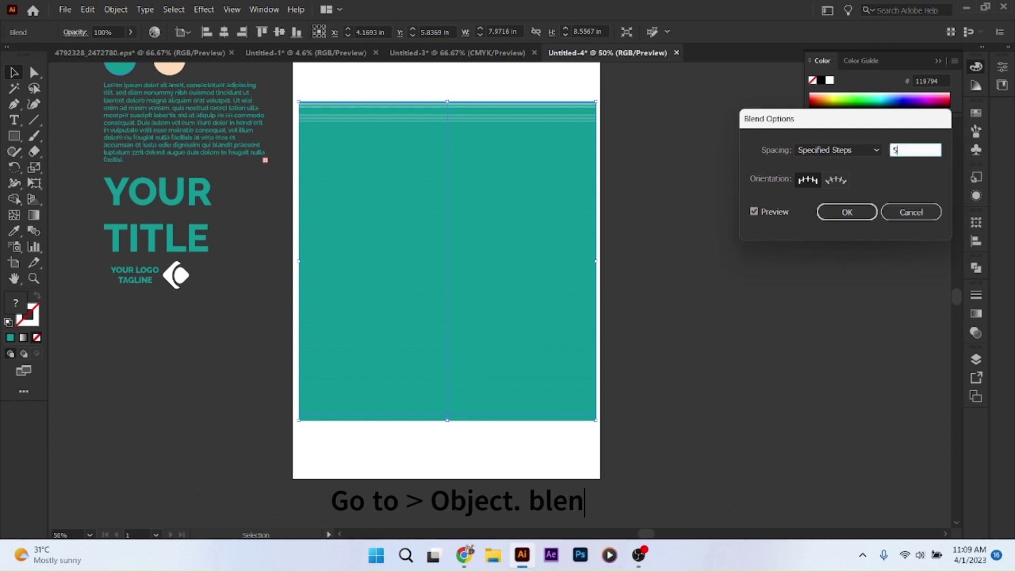
type("0")
key("Return")
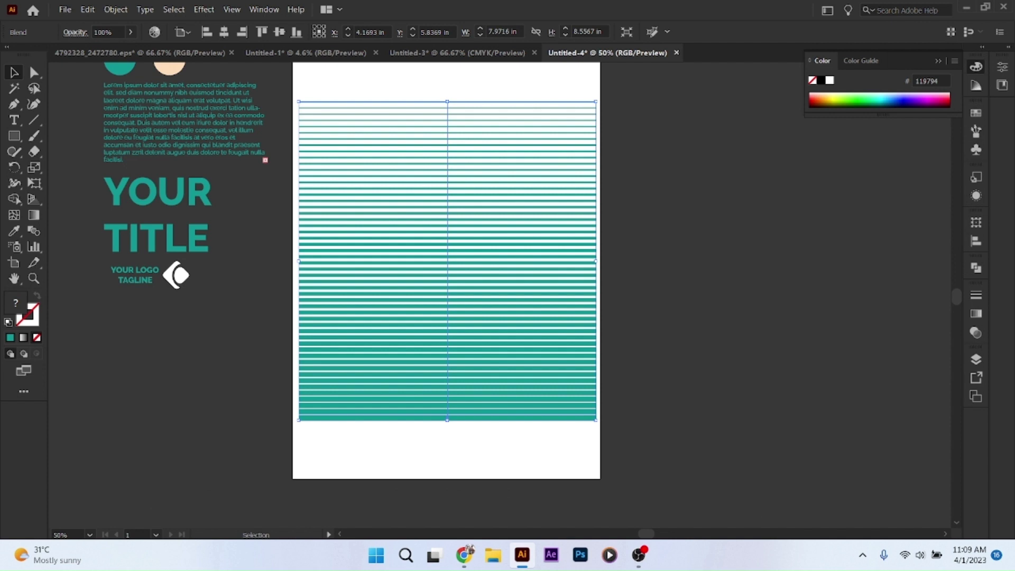
left_click_drag(531, 296, 531, 348)
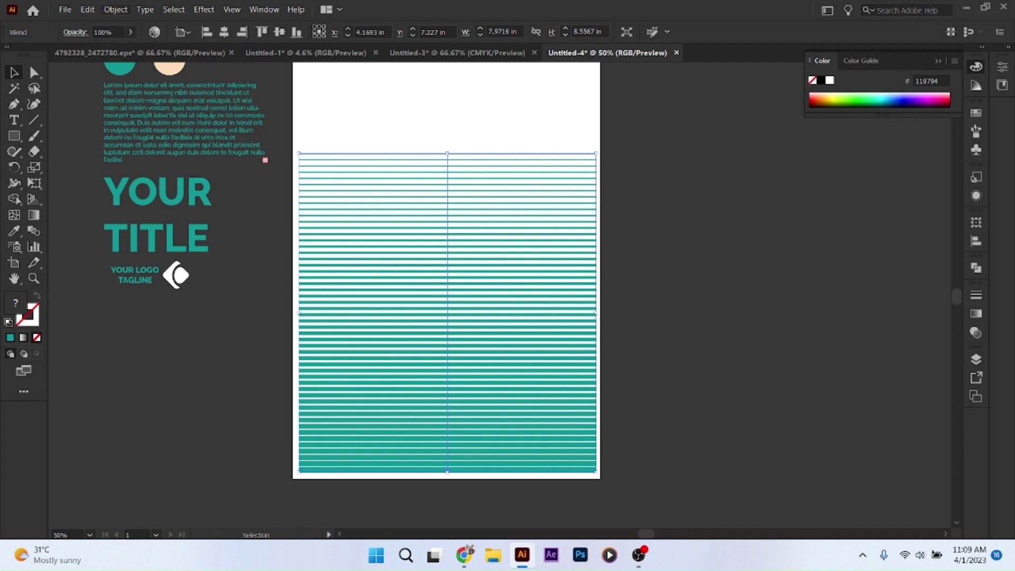
Step: Wrap the striped blend in an envelope mesh with 4 rows and 5 columns
key("alt+o")
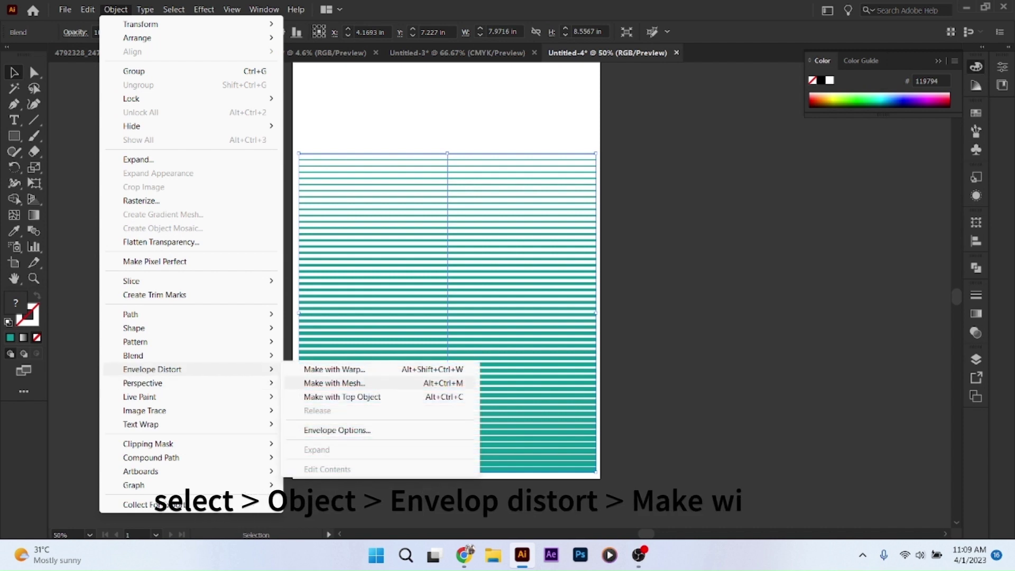
key("Return")
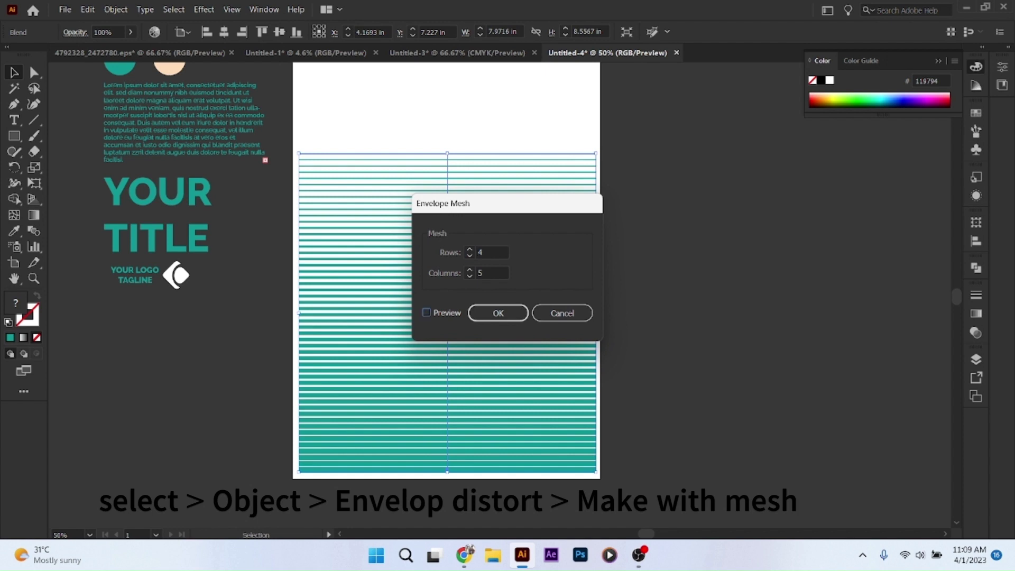
key("alt+p")
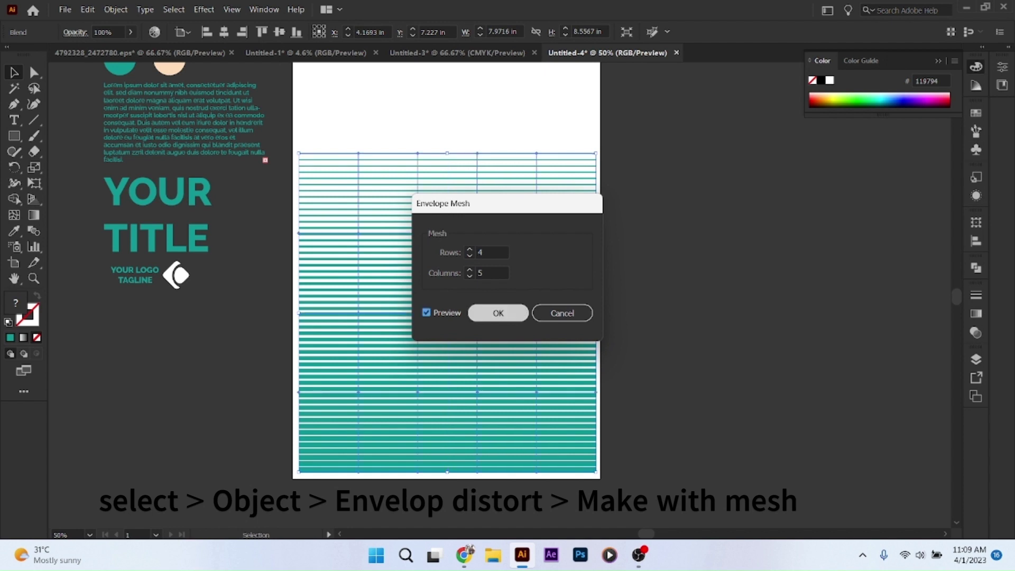
key("Return")
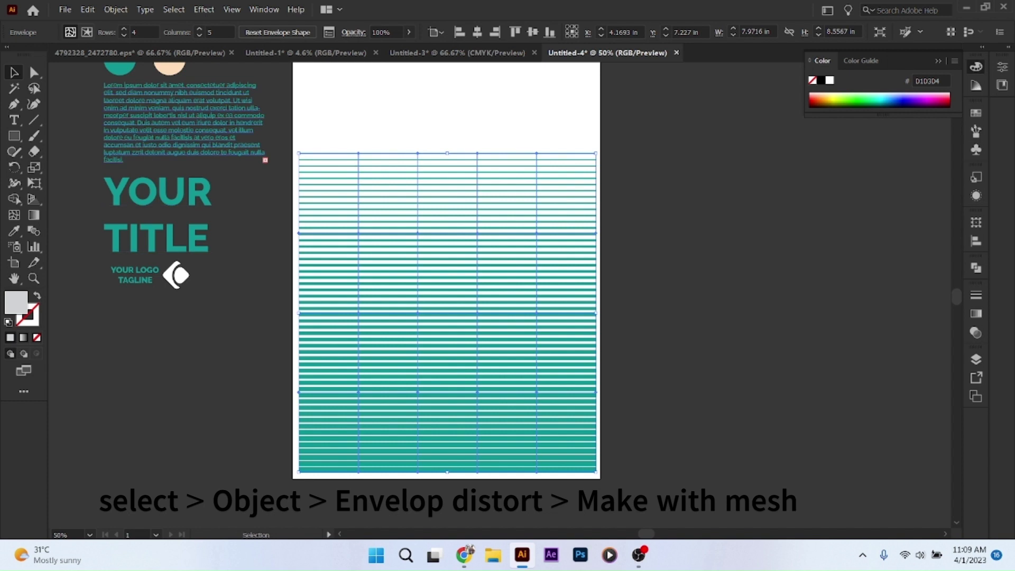
left_click(34, 72)
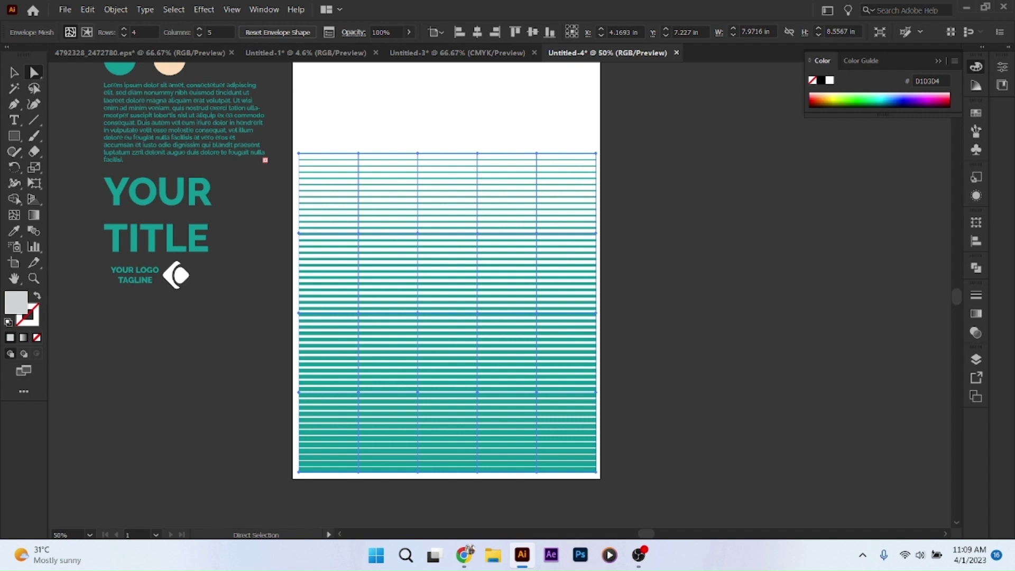
key("ctrl")
Step: Drag the left-column mesh points to bend the teal stripes into waves
left_click(359, 153)
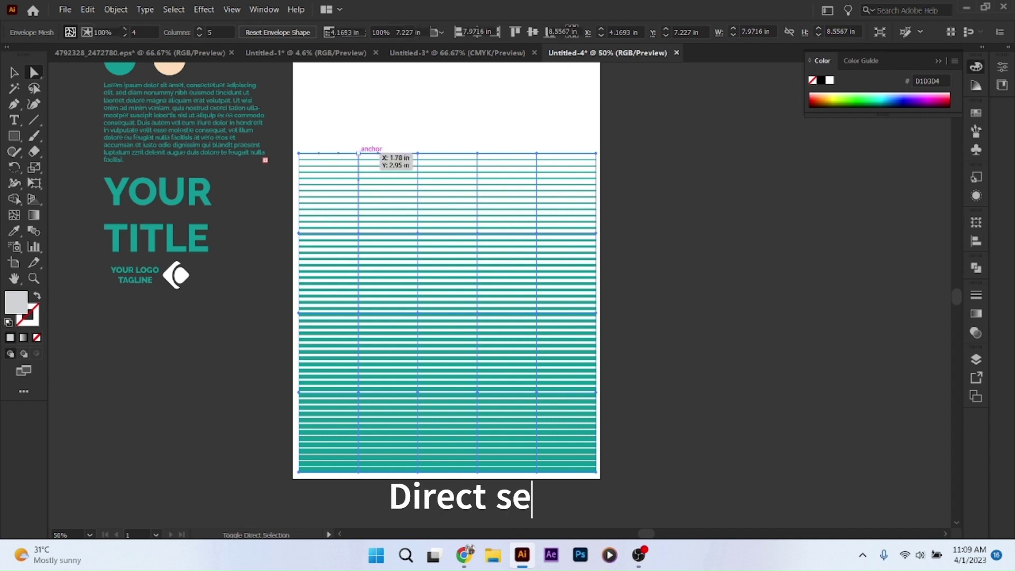
left_click(358, 154)
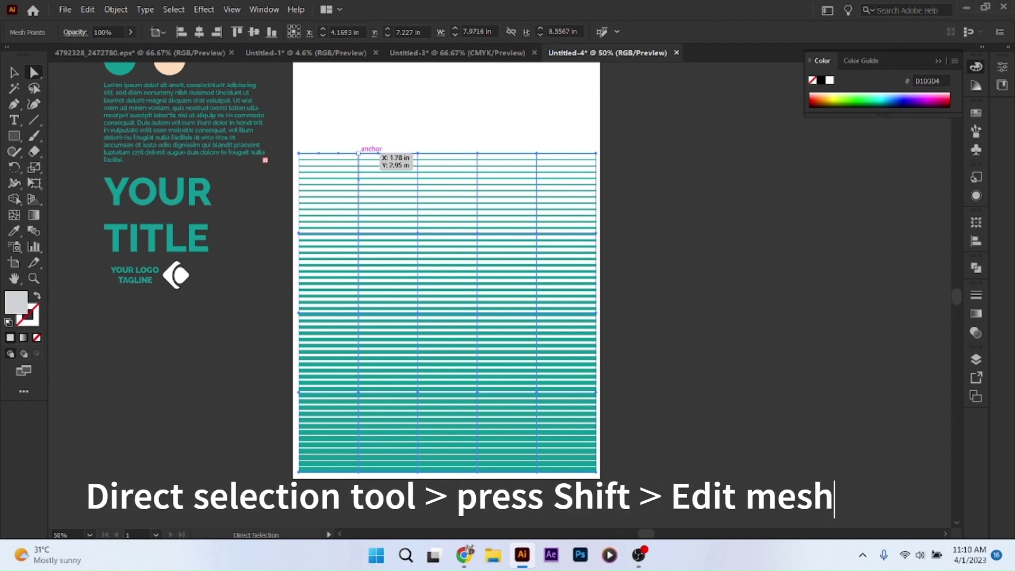
left_click_drag(359, 153, 350, 182)
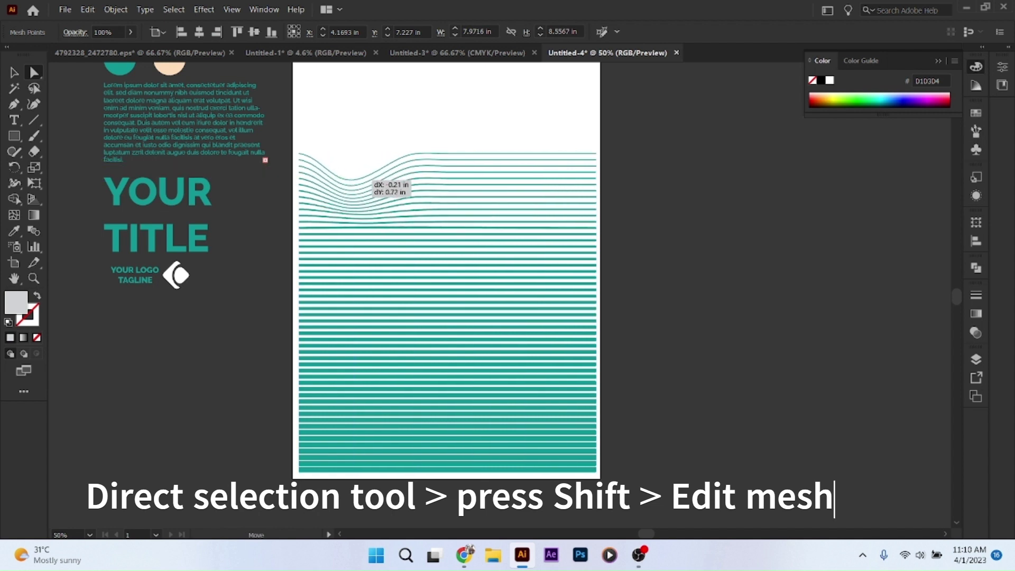
left_click_drag(298, 153, 298, 138)
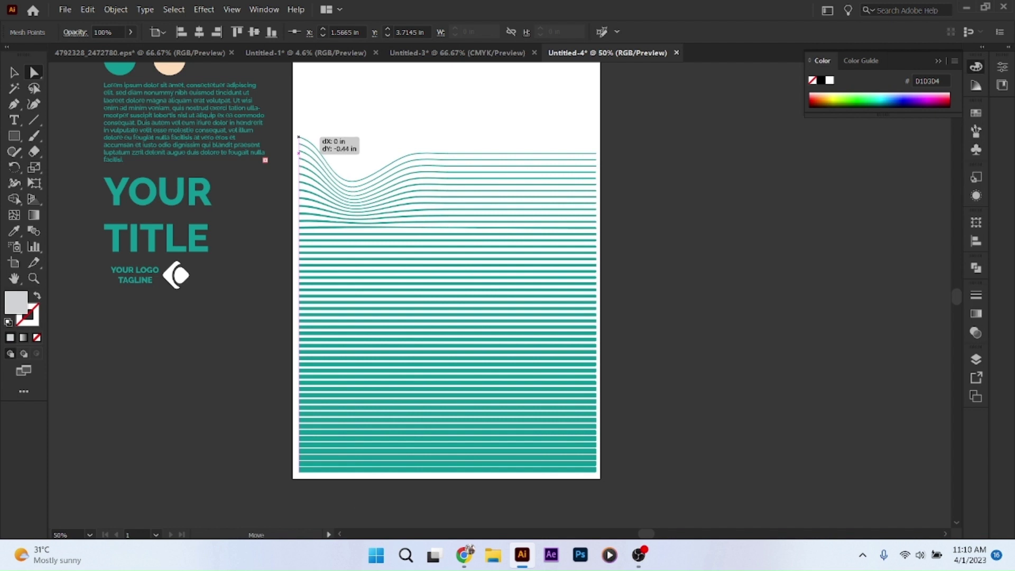
left_click_drag(298, 138, 298, 135)
mouse_move(372, 230)
left_mouse_down()
mouse_move(382, 233)
mouse_move(353, 227)
mouse_move(353, 244)
left_mouse_up()
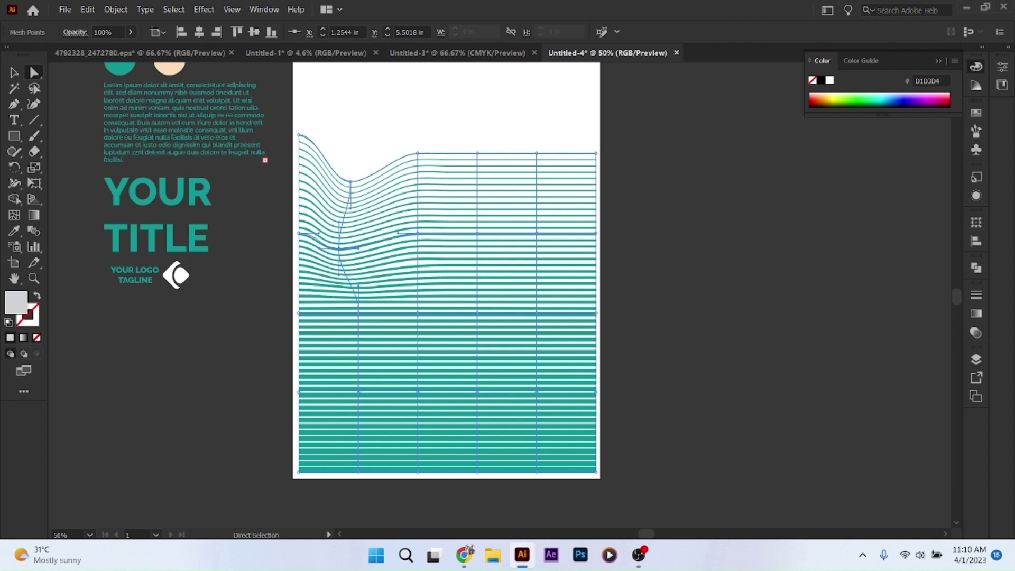
mouse_move(359, 313)
left_mouse_down()
mouse_move(390, 328)
mouse_move(411, 314)
mouse_move(403, 325)
left_mouse_up()
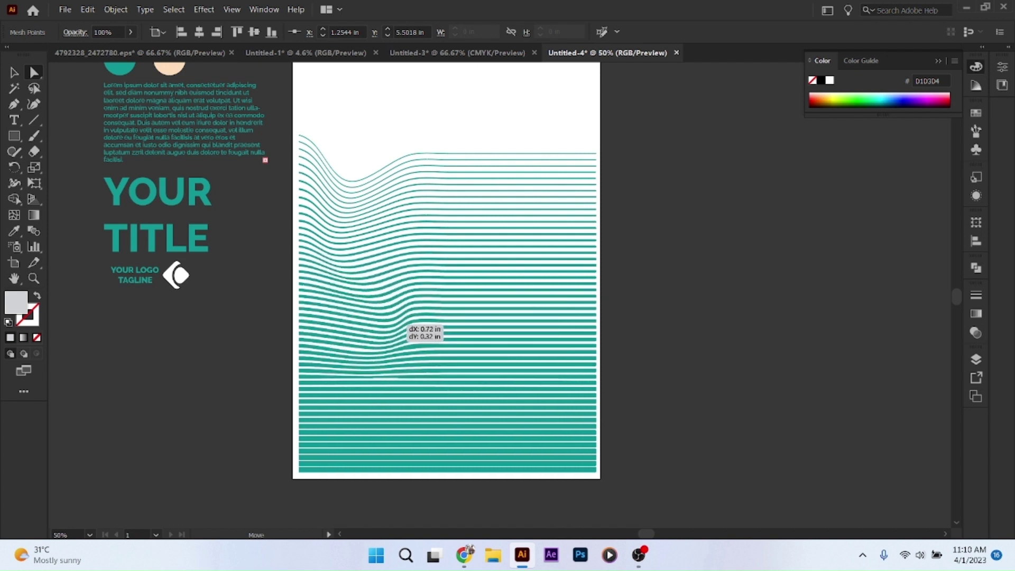
left_click_drag(404, 325, 386, 323)
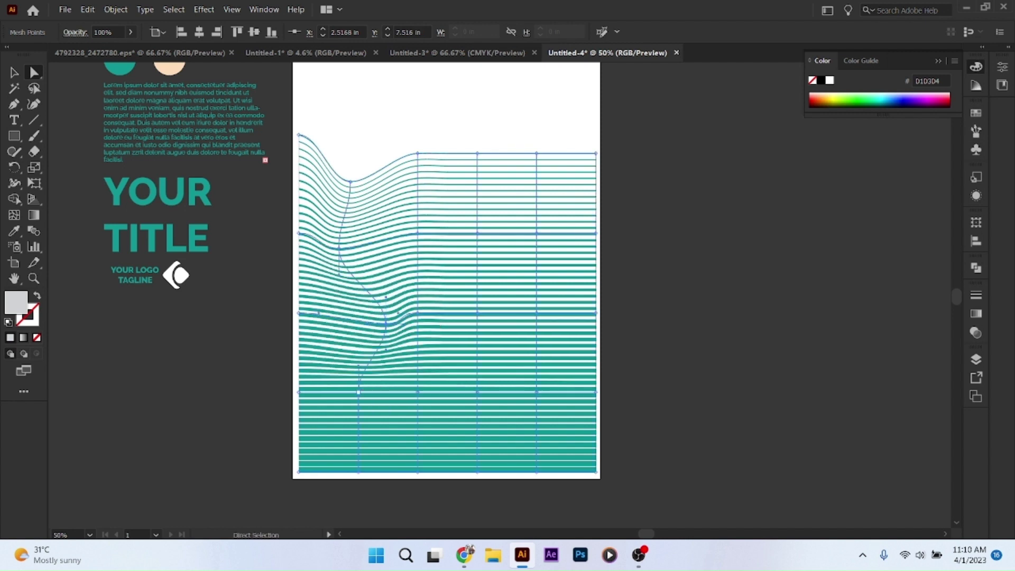
left_click_drag(358, 392, 359, 392)
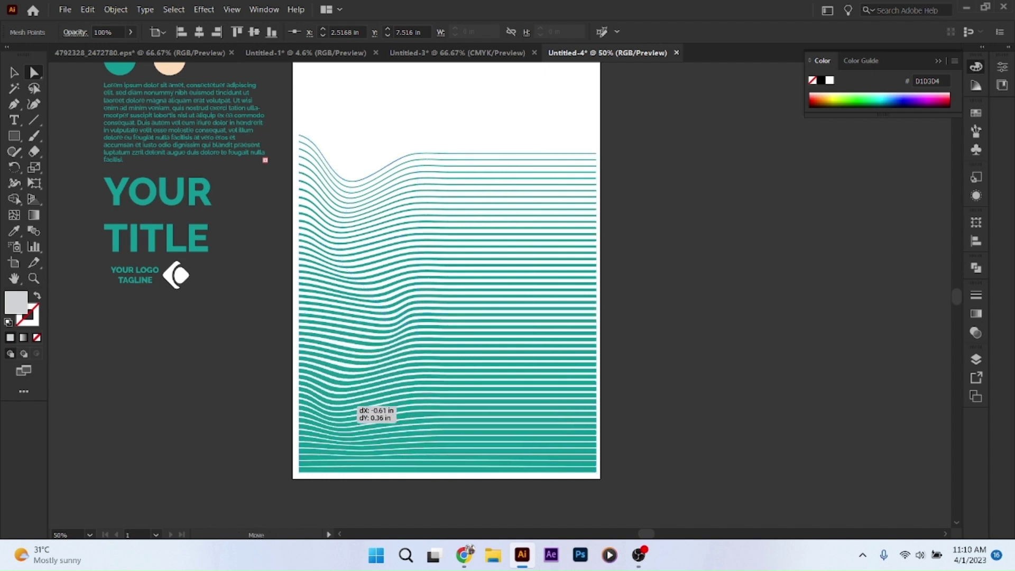
mouse_move(359, 392)
left_mouse_down()
mouse_move(337, 401)
mouse_move(405, 415)
mouse_move(363, 424)
mouse_move(377, 418)
mouse_move(358, 408)
left_mouse_up()
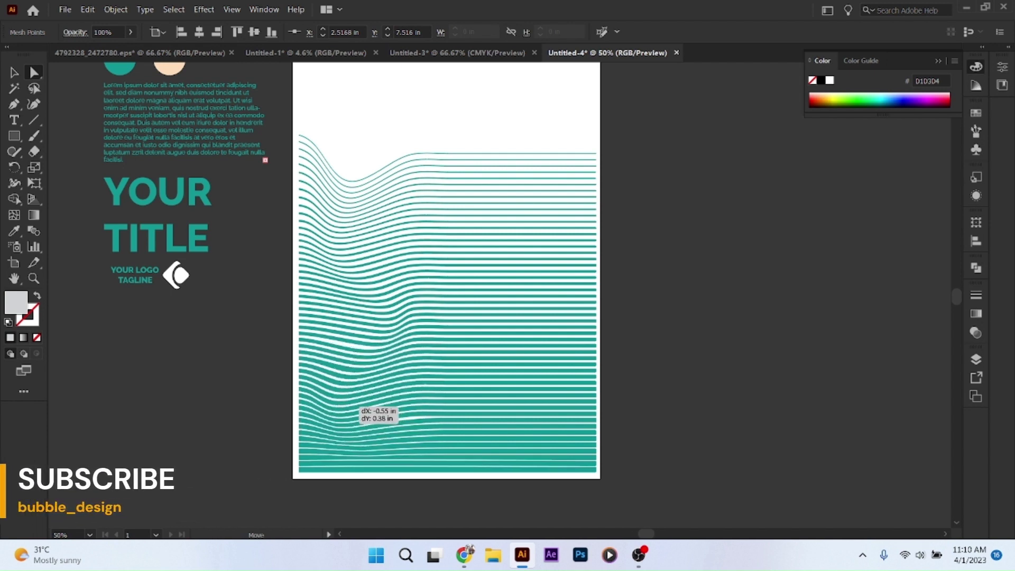
left_click_drag(358, 408, 358, 407)
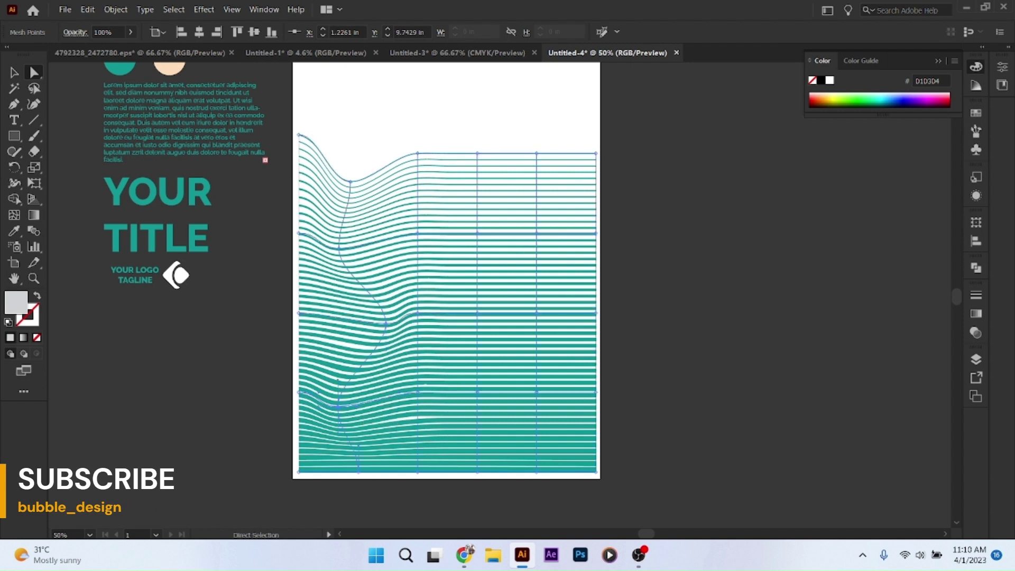
Step: Reshape the centre mesh points to deepen the waves and raise the top peak
left_click_drag(418, 233, 396, 218)
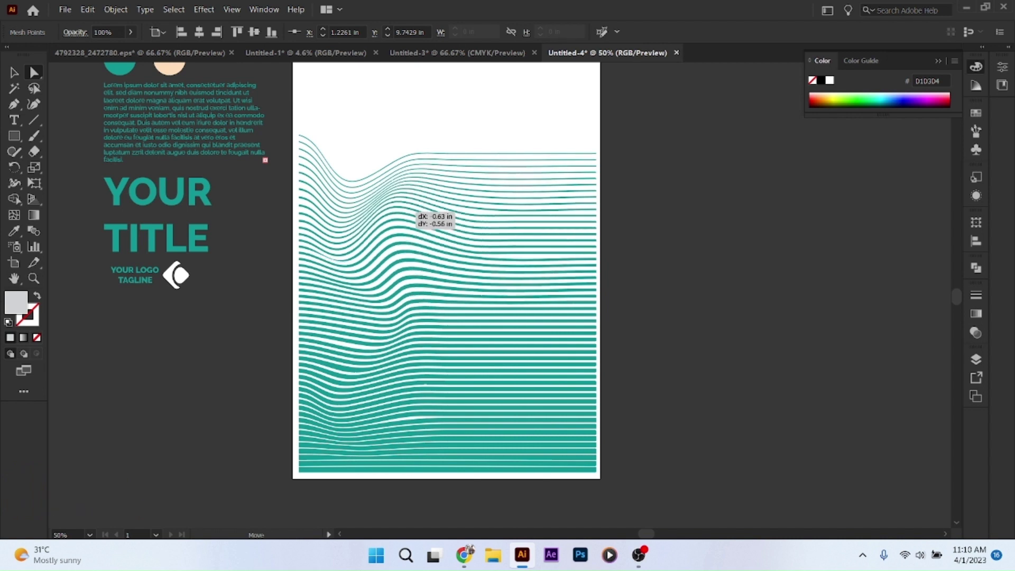
left_click_drag(396, 217, 400, 218)
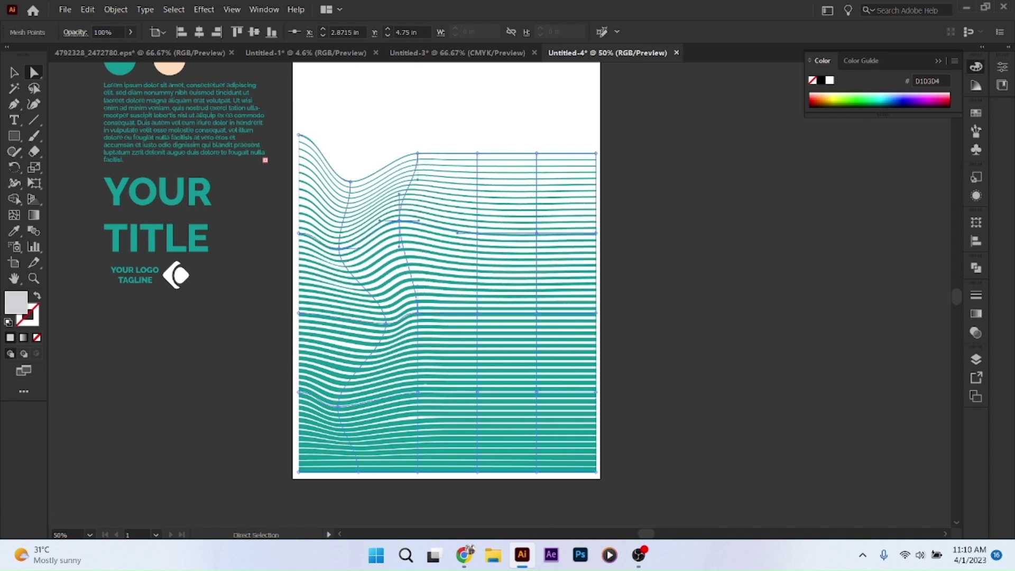
mouse_move(417, 312)
left_mouse_down()
mouse_move(420, 294)
mouse_move(440, 290)
left_mouse_up()
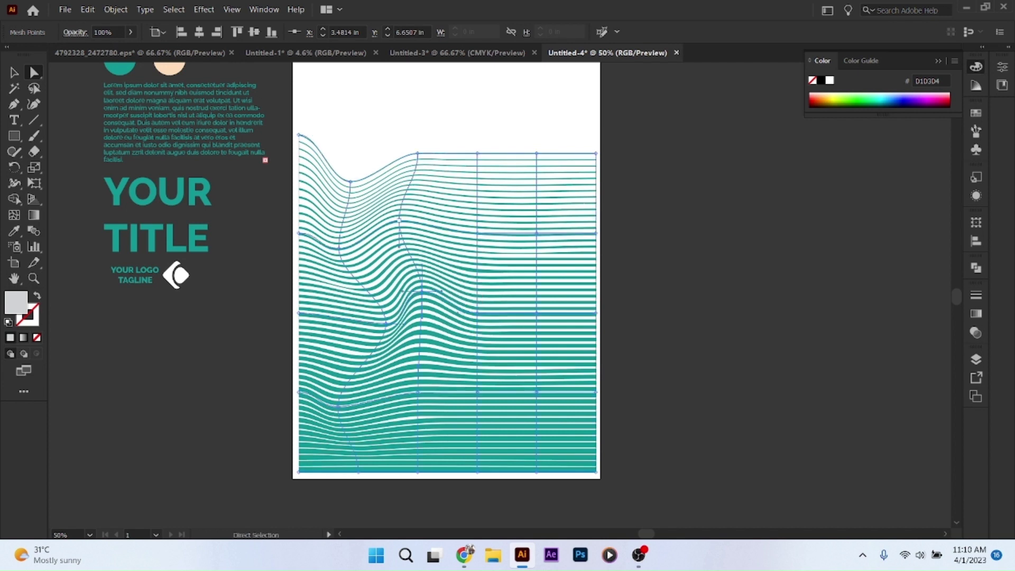
left_click(400, 220)
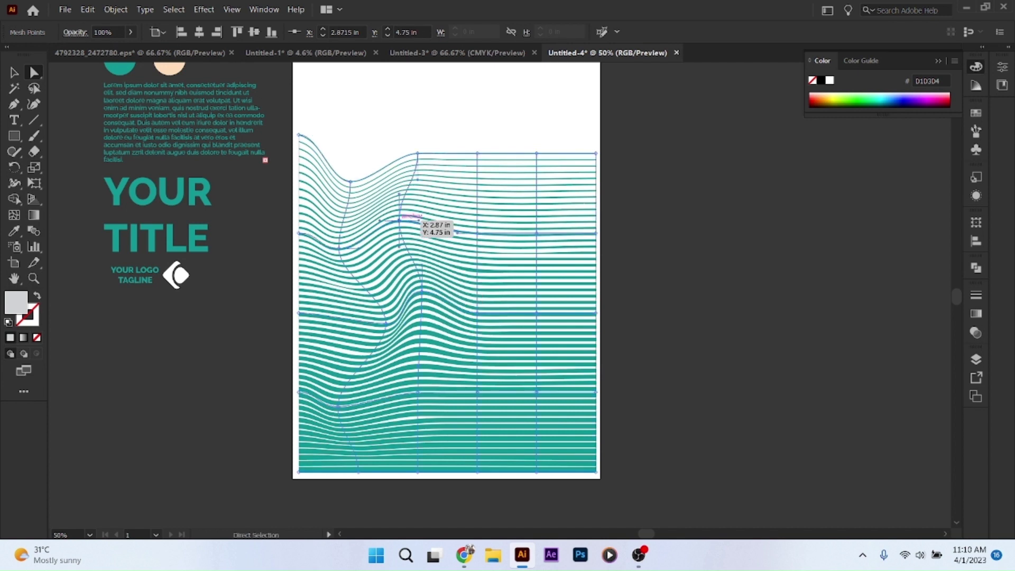
left_click_drag(400, 220, 396, 211)
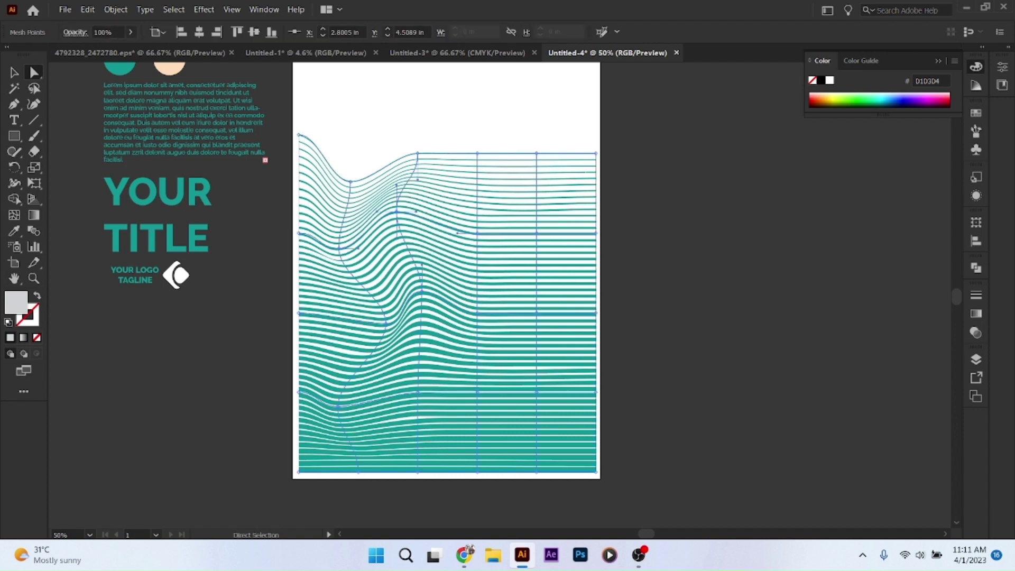
left_click_drag(418, 391, 392, 390)
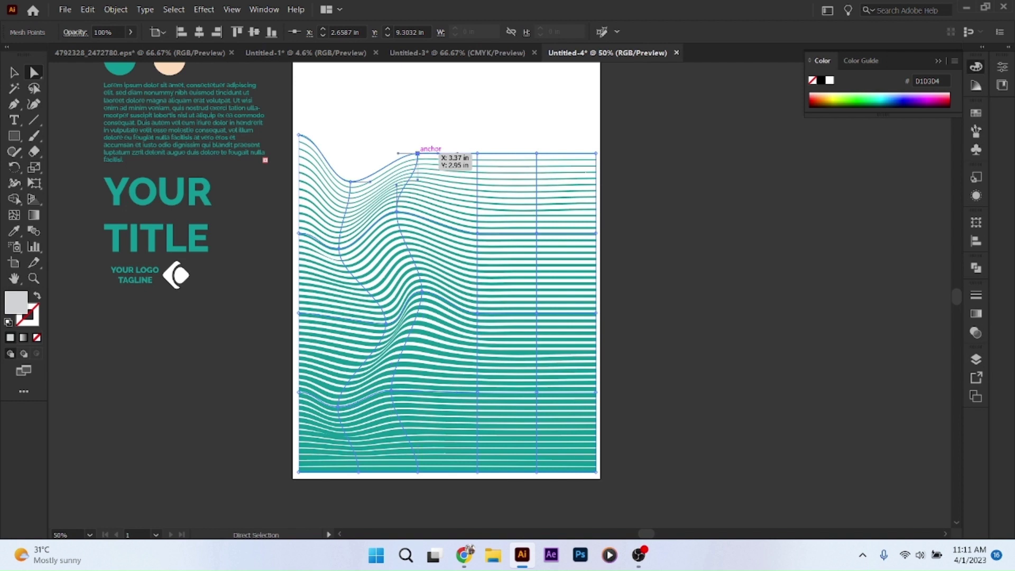
left_click_drag(417, 153, 420, 141)
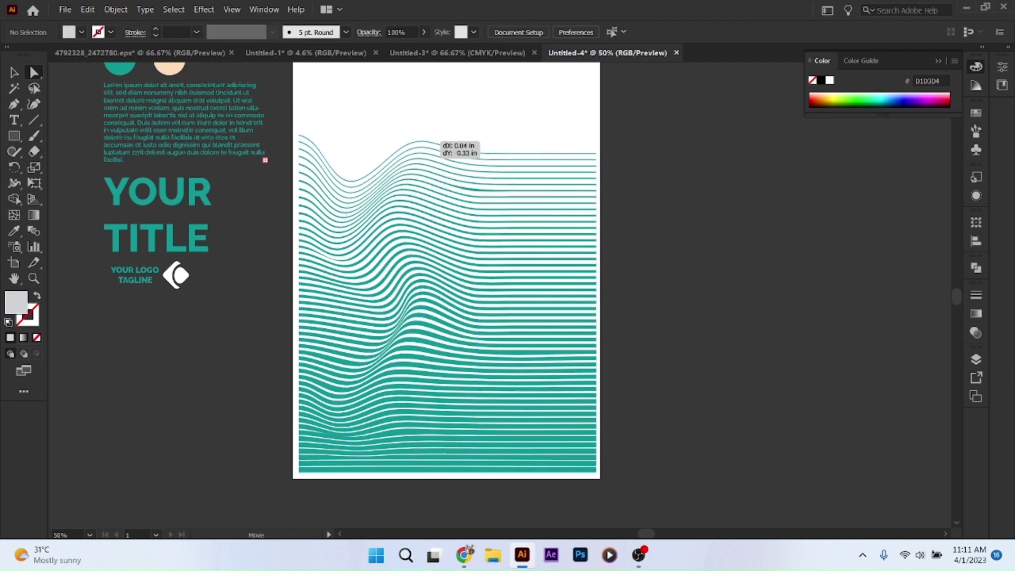
left_click_drag(431, 138, 432, 135)
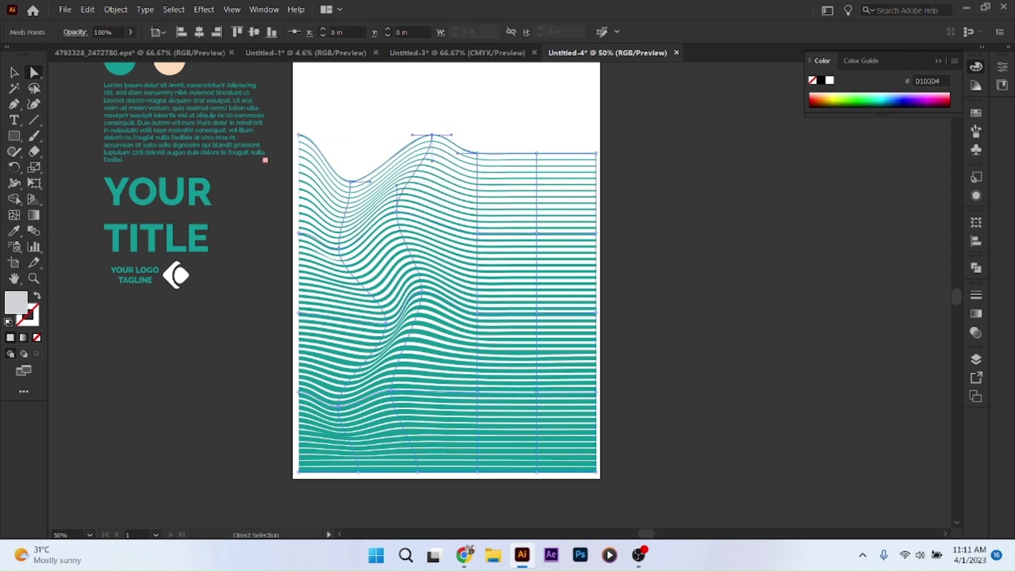
Step: Warp the right-side mesh points to ripple the top-right and lower waves
left_click(477, 153)
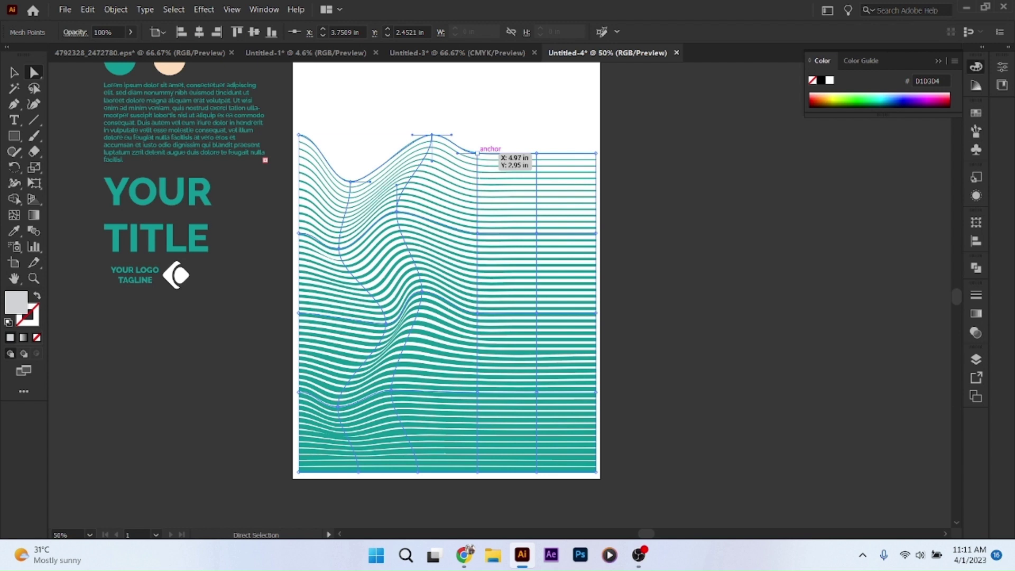
left_click_drag(477, 153, 478, 168)
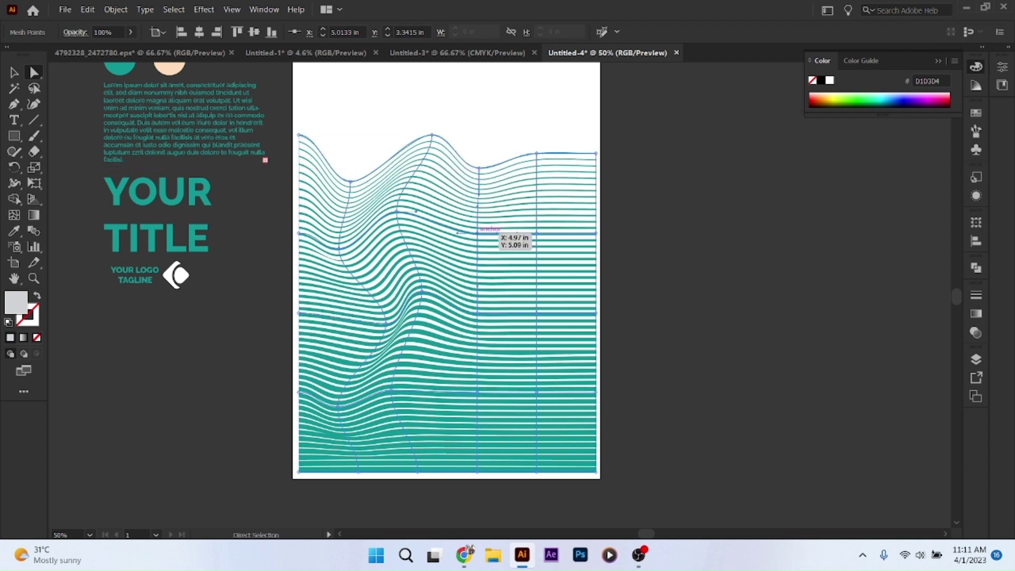
mouse_move(477, 232)
left_mouse_down()
mouse_move(456, 224)
mouse_move(450, 238)
left_mouse_up()
mouse_move(478, 313)
left_mouse_down()
mouse_move(498, 310)
mouse_move(462, 321)
left_mouse_up()
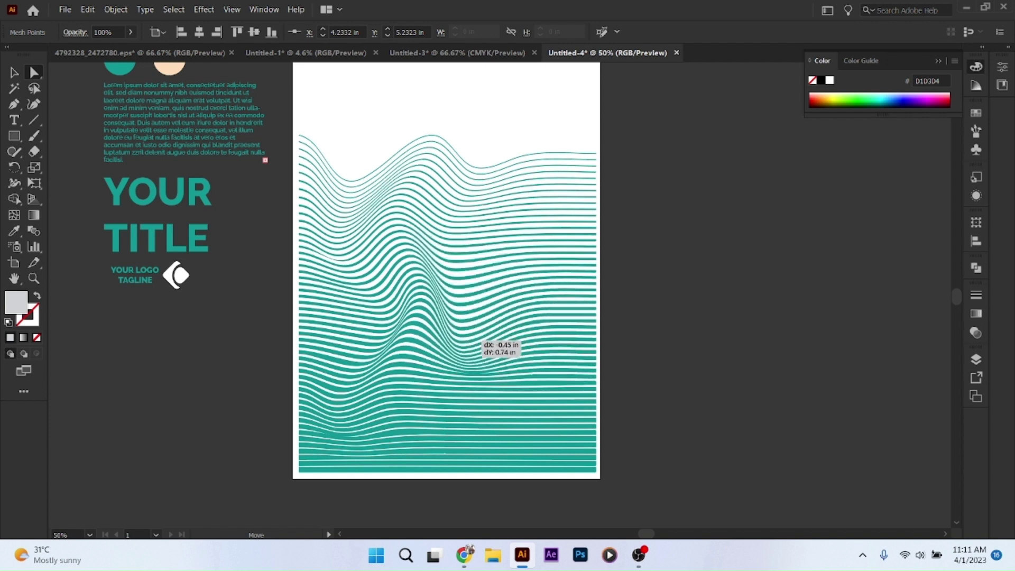
mouse_move(478, 324)
left_mouse_down()
mouse_move(481, 348)
mouse_move(457, 329)
left_mouse_up()
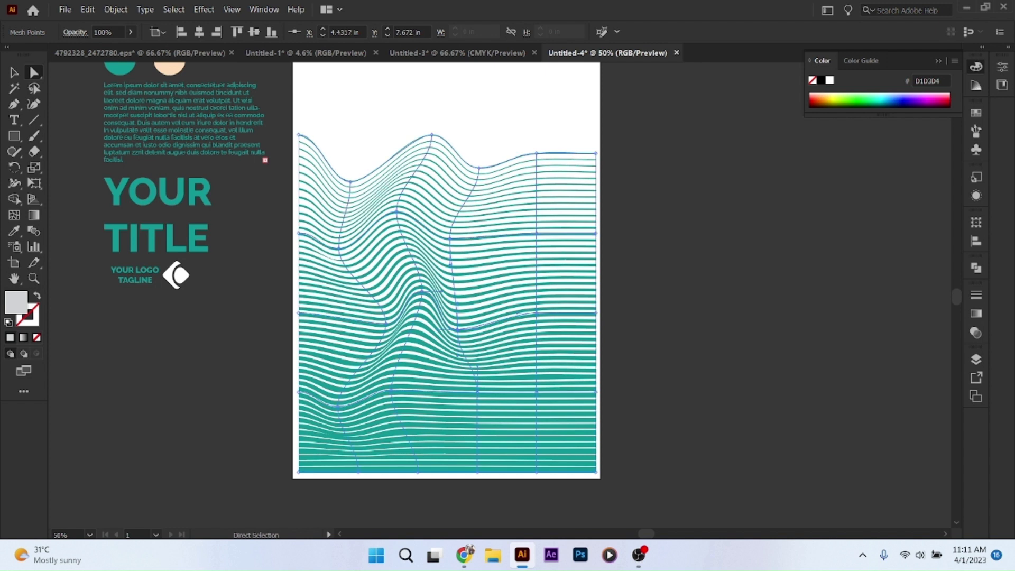
left_click_drag(477, 392, 429, 404)
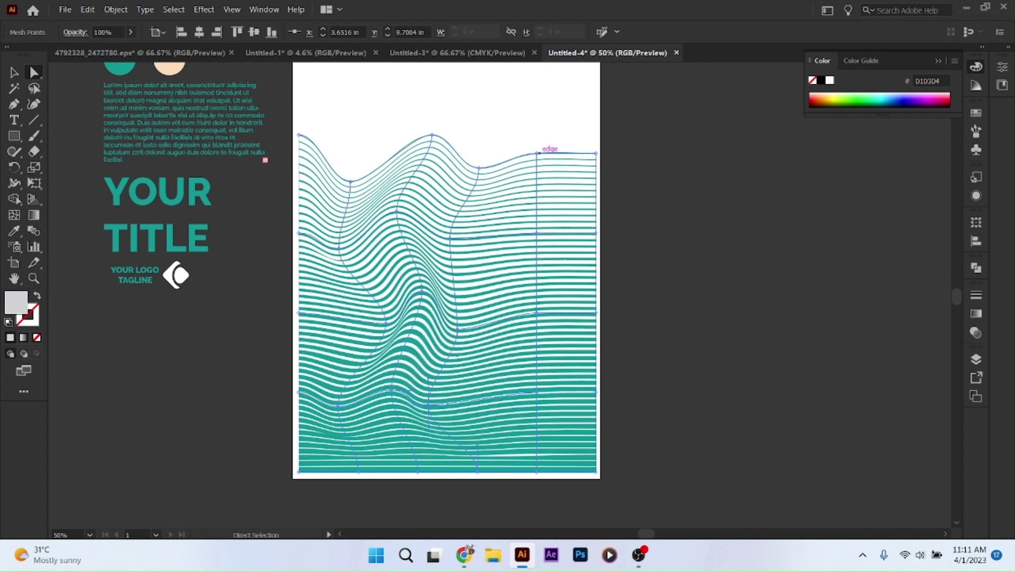
left_click_drag(537, 153, 537, 131)
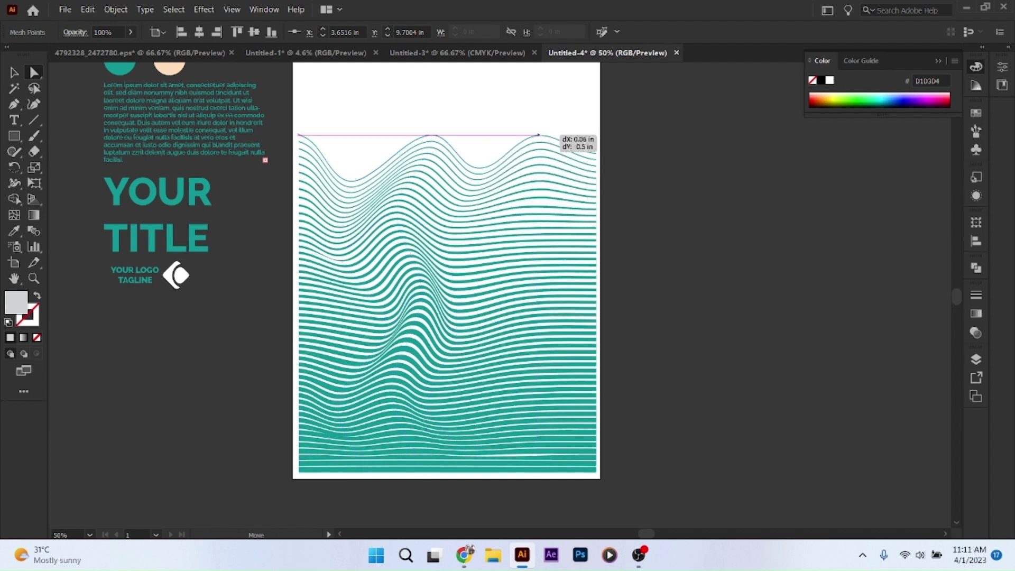
left_click_drag(538, 132, 539, 135)
left_click_drag(537, 233, 527, 215)
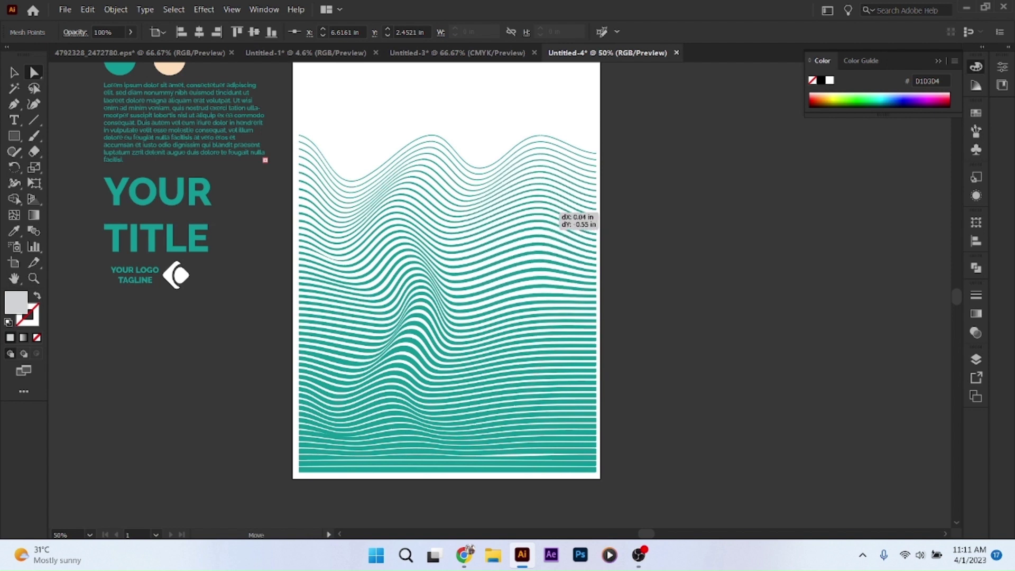
left_click_drag(539, 214, 538, 213)
mouse_move(536, 313)
left_mouse_down()
mouse_move(503, 267)
mouse_move(549, 263)
left_mouse_up()
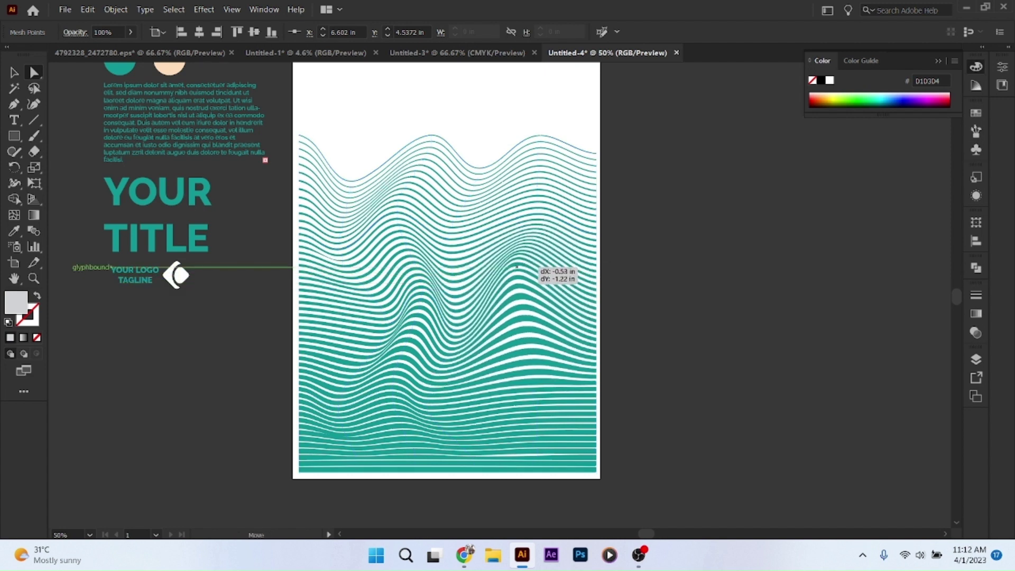
Step: Adjust the right-side mesh points, lowering the top-right corner and shifting the lower-right waves
left_click_drag(552, 265, 511, 275)
left_click(459, 328)
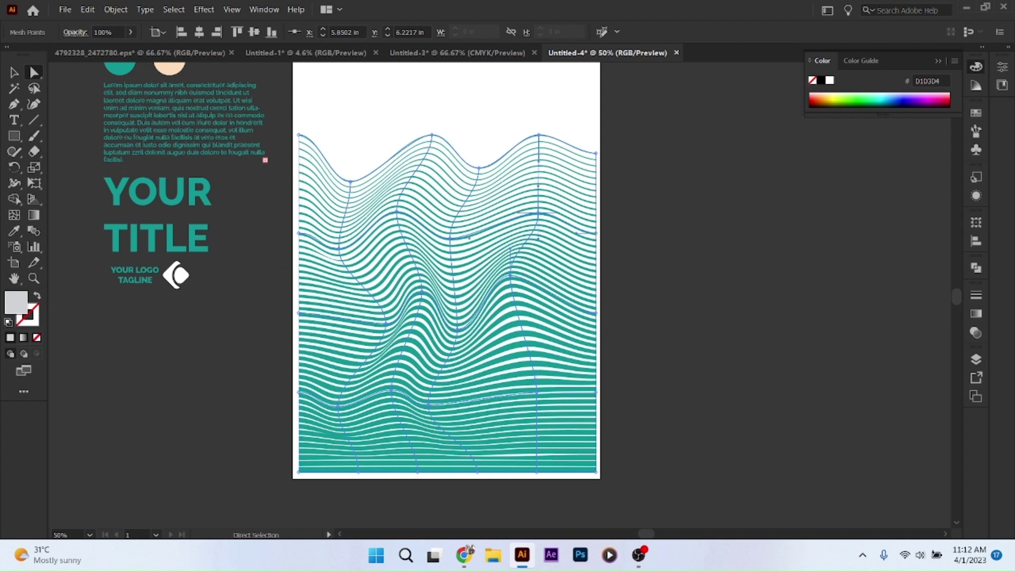
left_click_drag(538, 213, 569, 197)
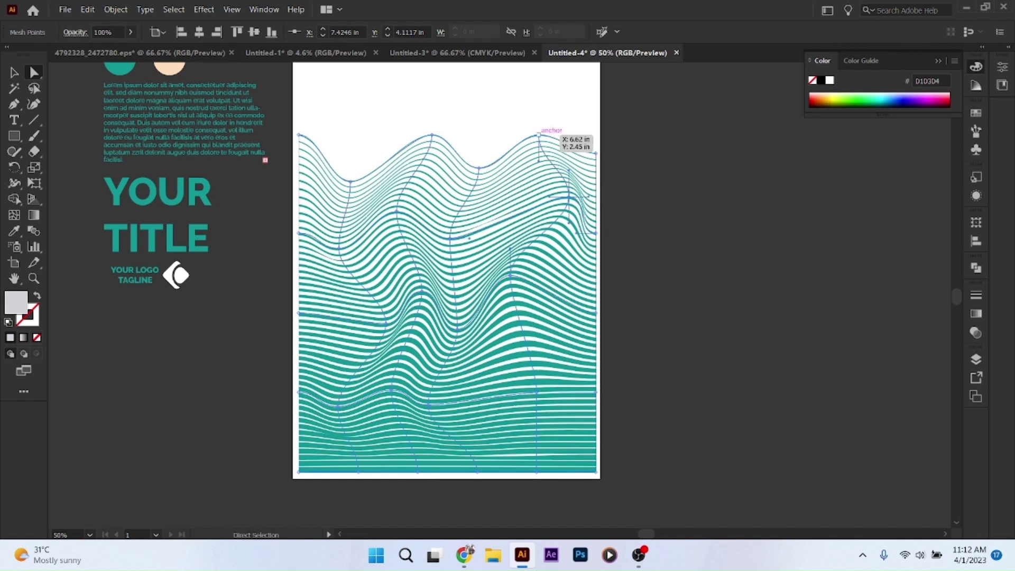
mouse_move(538, 134)
left_mouse_down()
mouse_move(536, 151)
mouse_move(556, 150)
mouse_move(570, 116)
mouse_move(574, 141)
mouse_move(531, 153)
left_mouse_up()
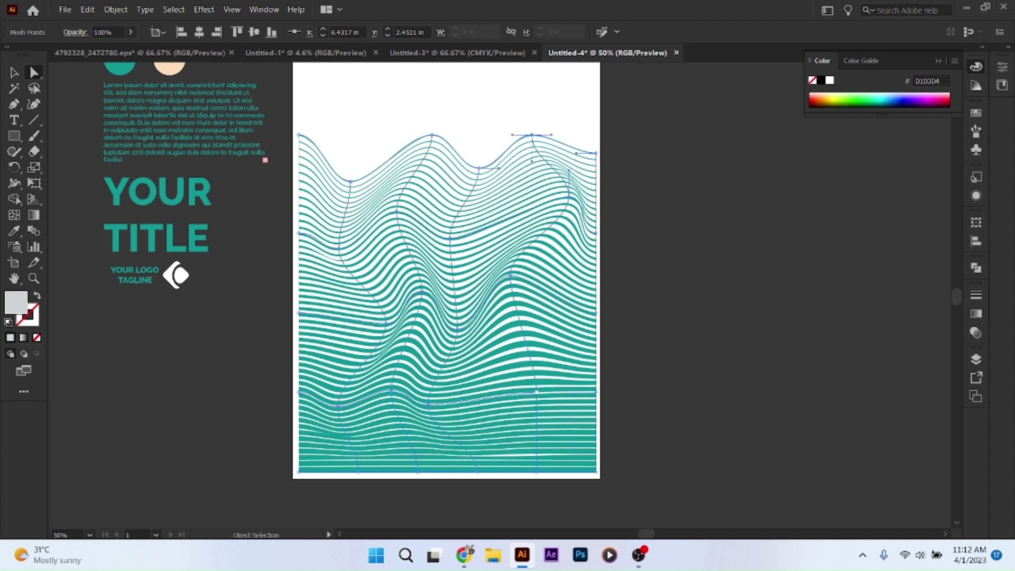
mouse_move(536, 392)
left_mouse_down()
mouse_move(551, 396)
mouse_move(498, 388)
mouse_move(500, 400)
mouse_move(484, 399)
left_mouse_up()
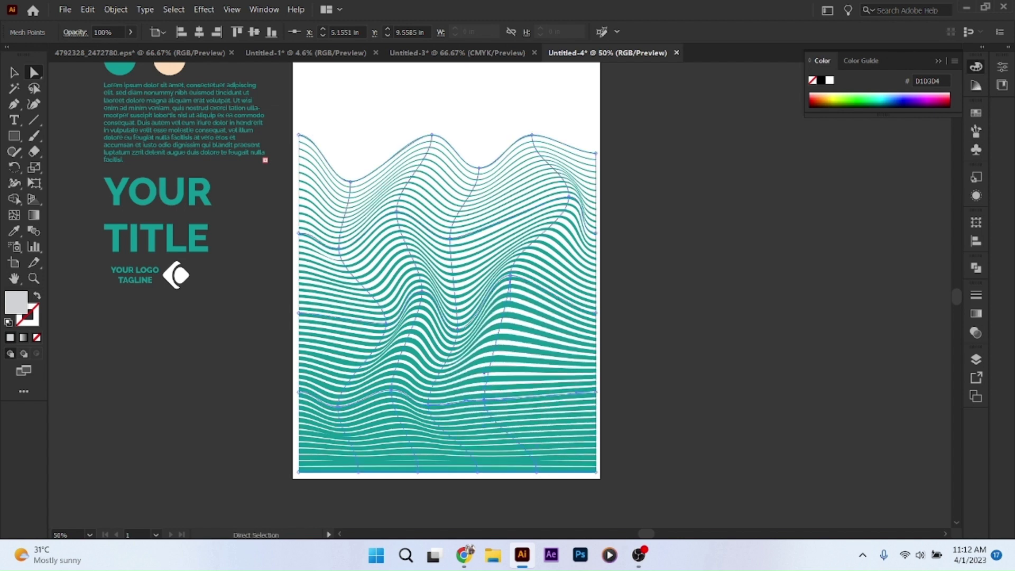
left_click_drag(537, 444, 565, 421)
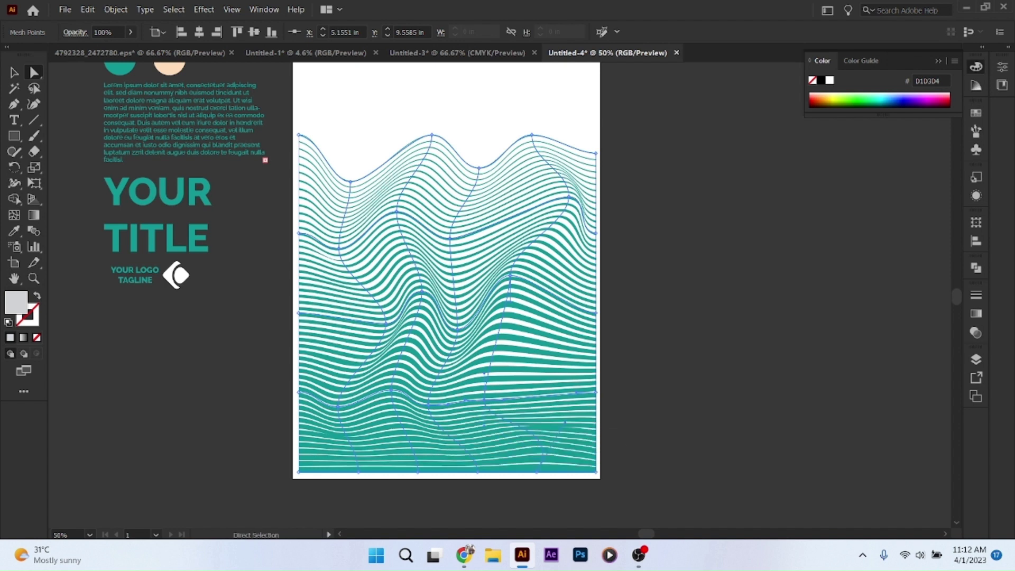
Step: Reshape the bottom mesh points into a deep central trough rising toward the right
left_click(478, 471)
left_click_drag(476, 444, 505, 415)
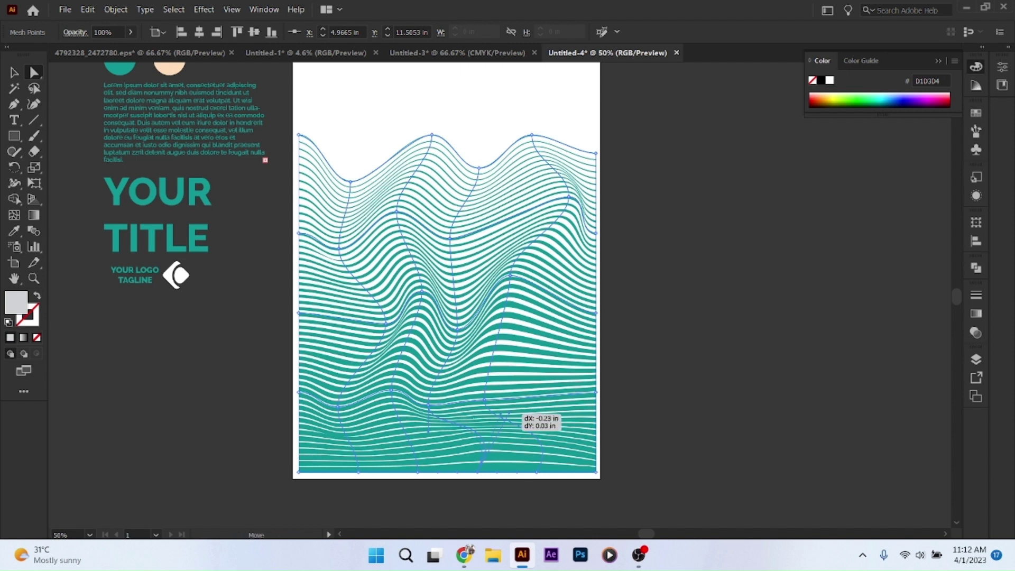
left_click_drag(509, 413, 476, 407)
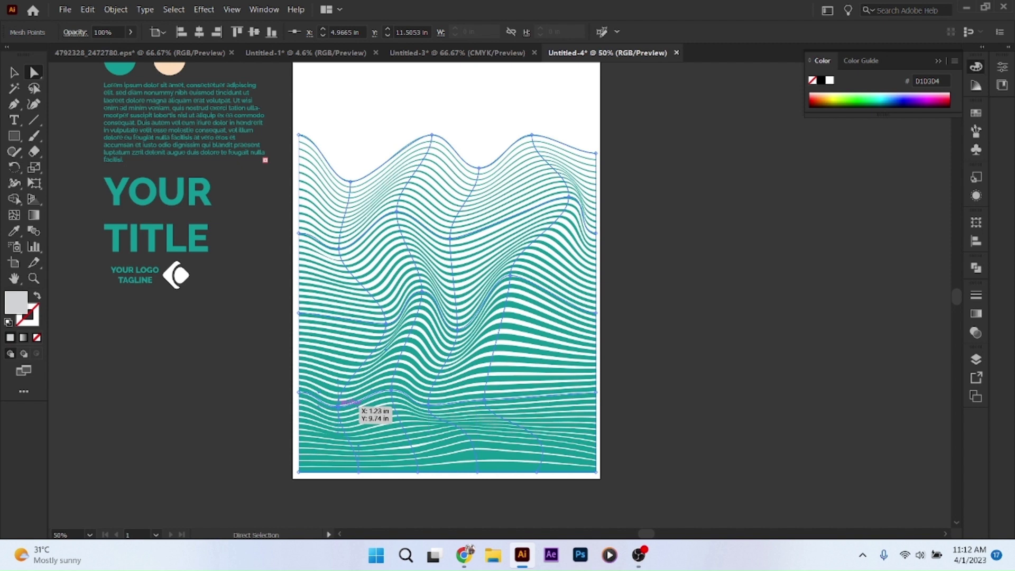
left_click(338, 406)
left_click_drag(358, 445, 384, 437)
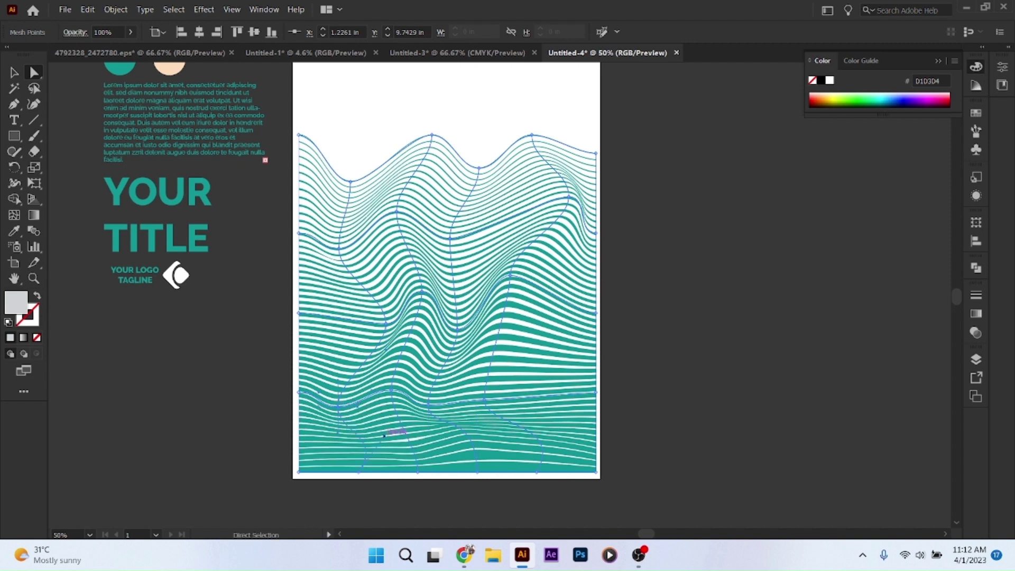
left_click_drag(392, 389, 403, 378)
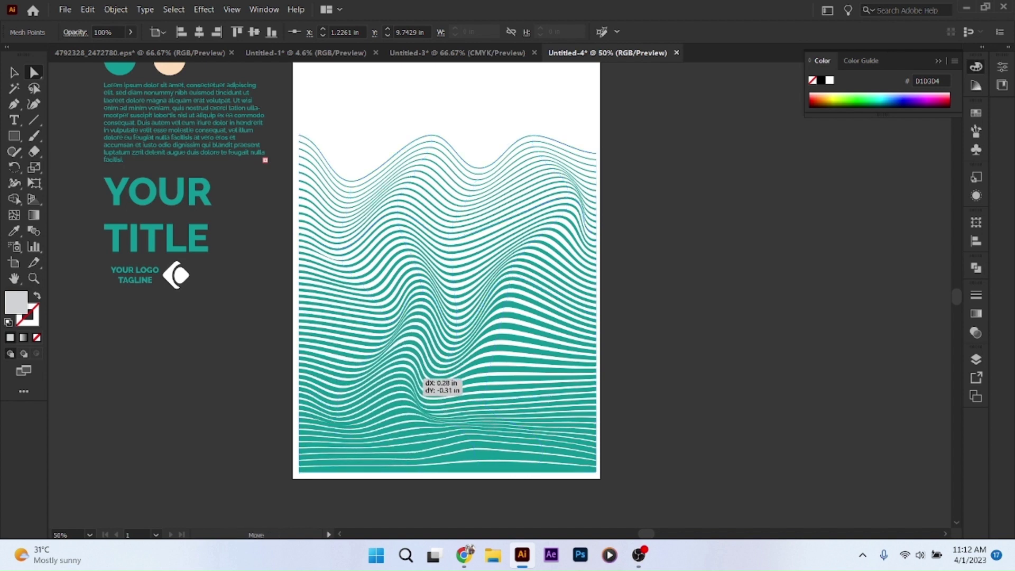
left_click_drag(403, 379, 402, 378)
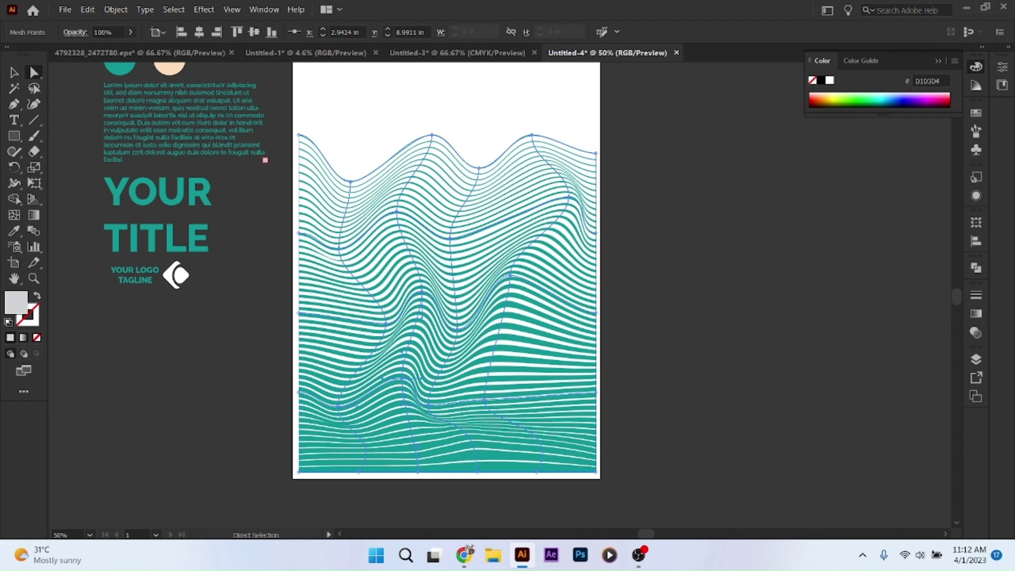
mouse_move(500, 401)
left_mouse_down()
mouse_move(515, 385)
mouse_move(511, 341)
mouse_move(566, 338)
left_mouse_up()
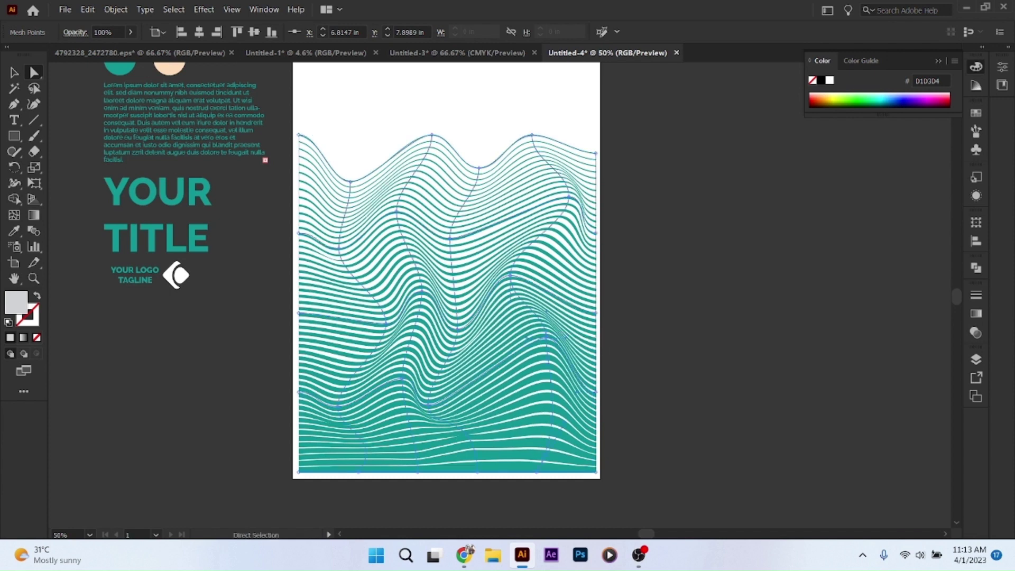
Step: Stretch the wave envelope to the full artboard width and down to the page bottom
scroll(447, 296, "up", 1)
scroll(447, 296, "up", 2)
scroll(447, 296, "up", 1)
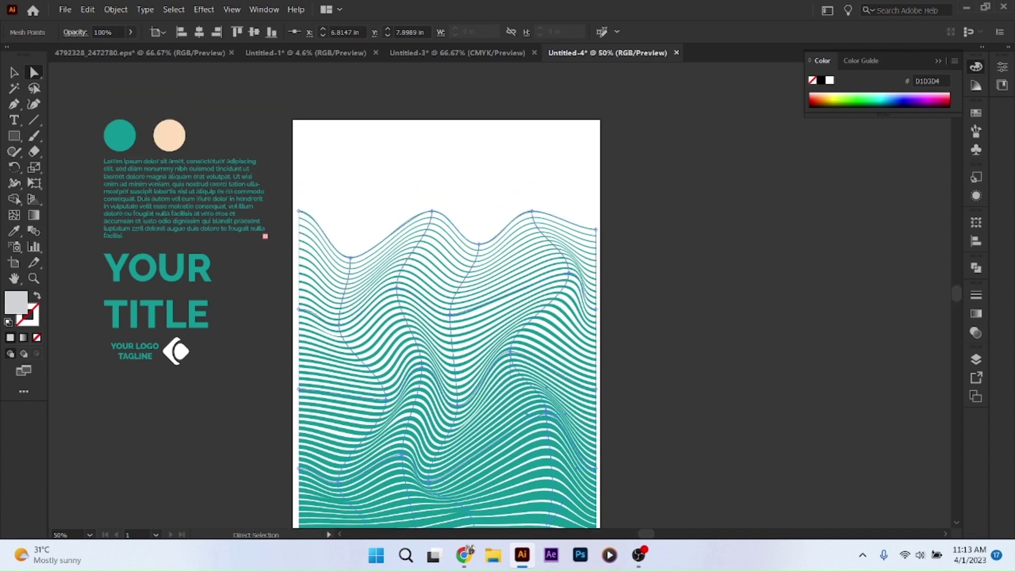
key("v")
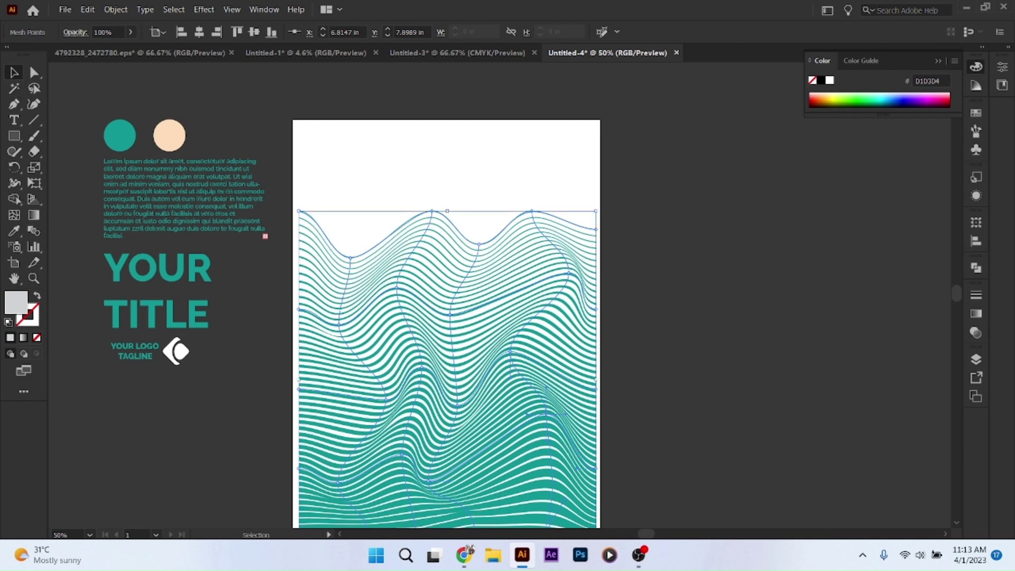
scroll(446, 299, "down", 1)
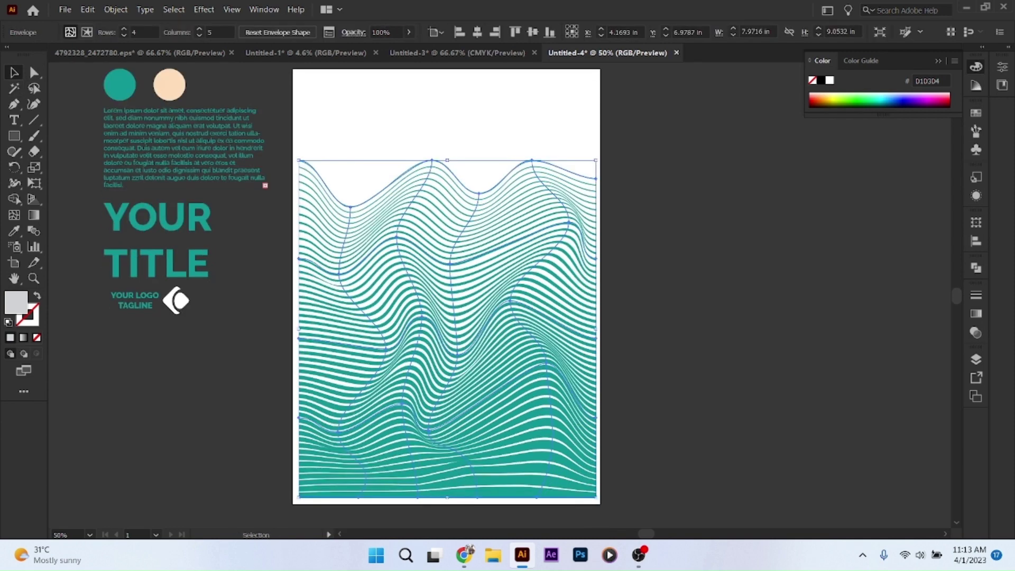
left_click_drag(299, 327, 295, 330)
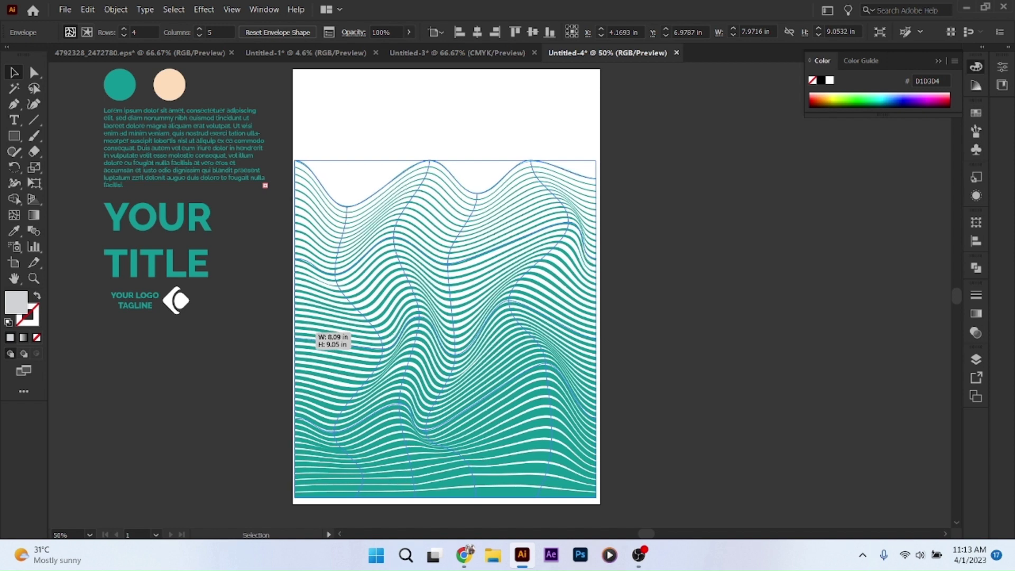
left_click_drag(294, 330, 292, 329)
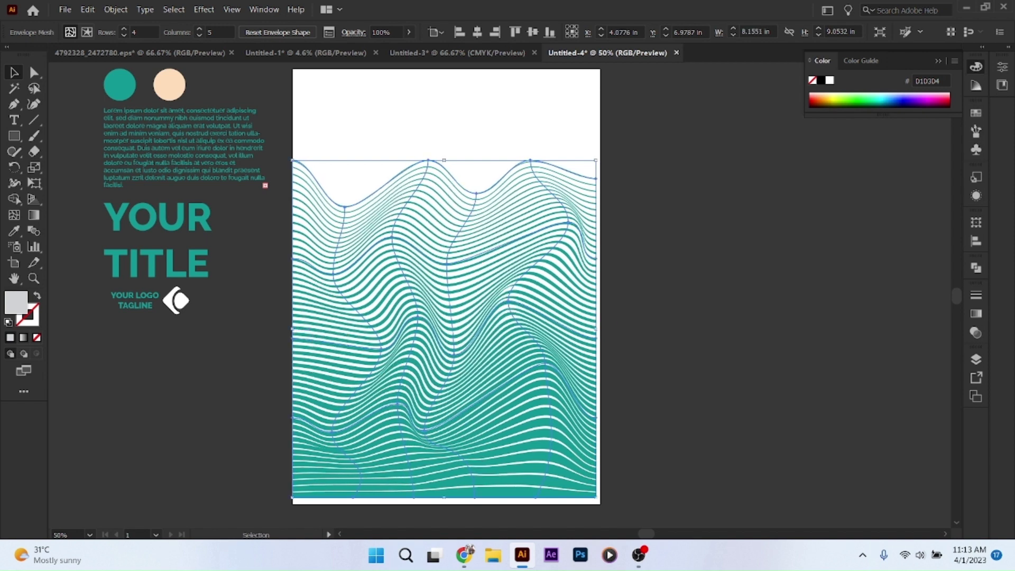
left_click_drag(596, 328, 601, 328)
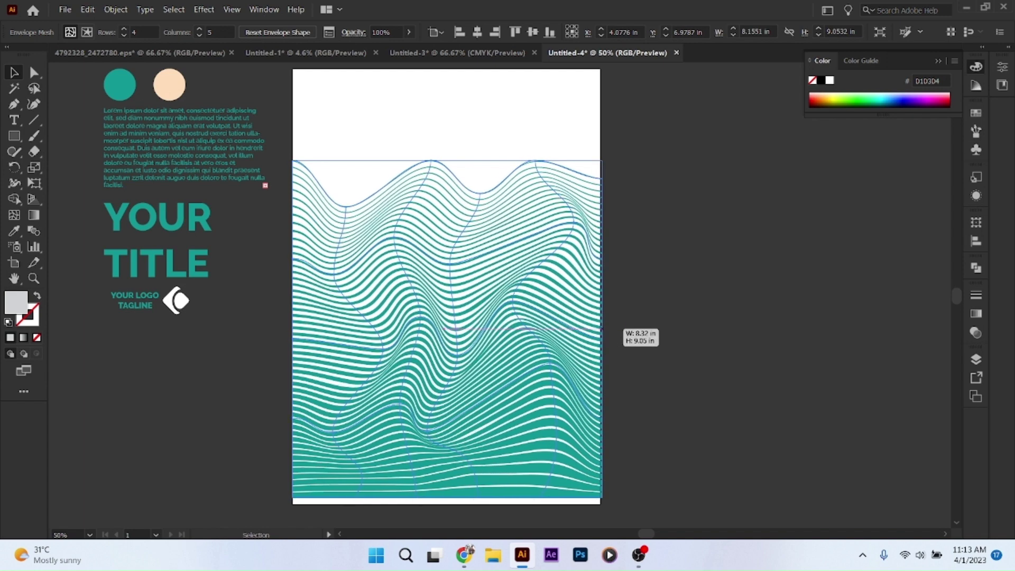
scroll(601, 328, "down", 1)
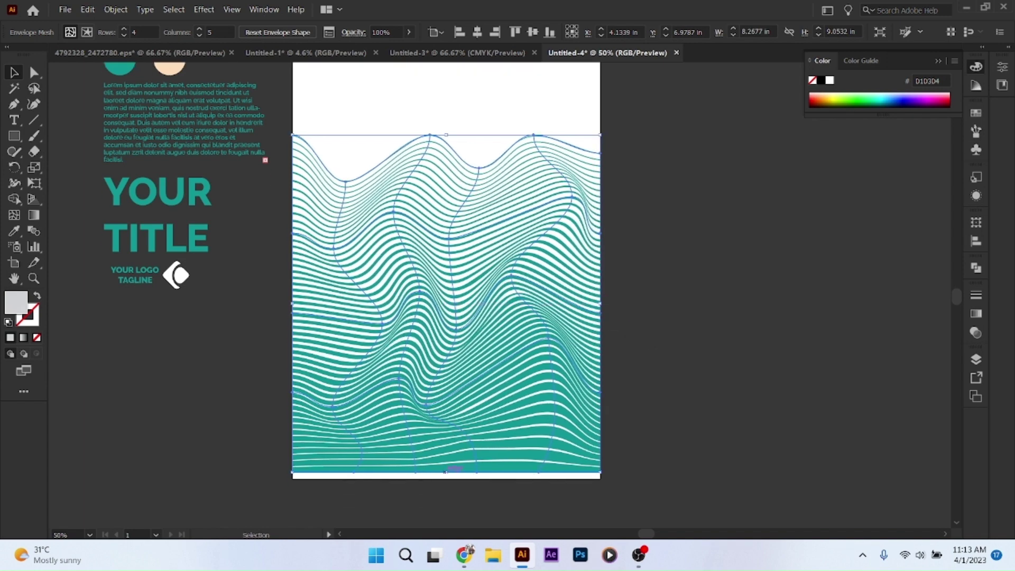
left_click_drag(445, 471, 446, 479)
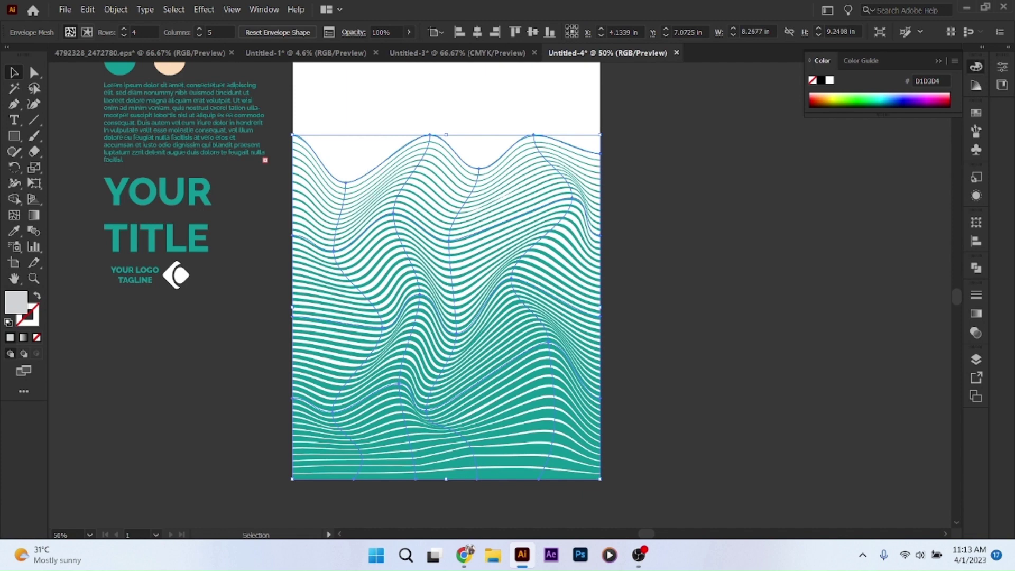
key("ctrl+shift+a")
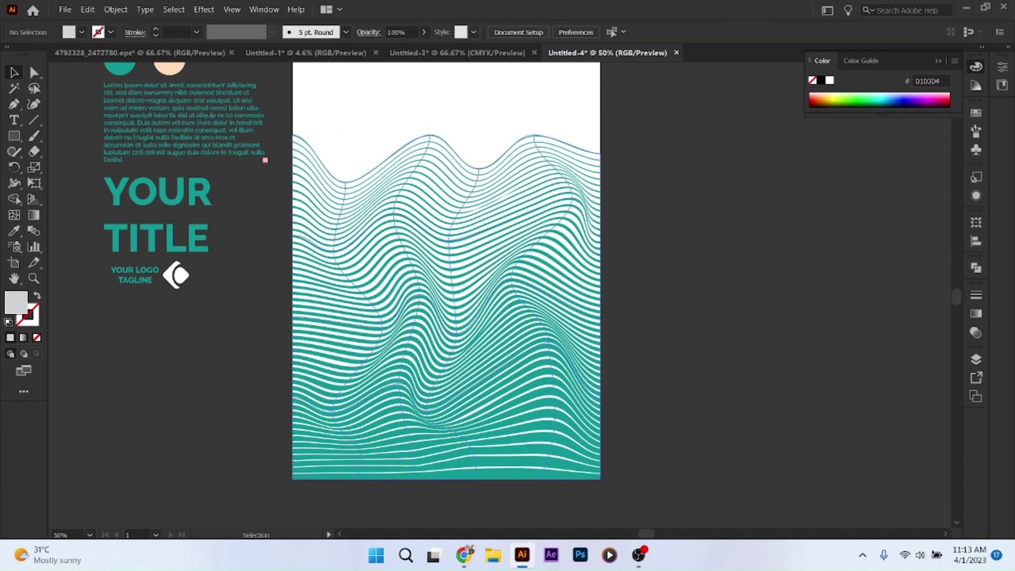
Step: Drag the envelope's top edge down, then deselect and view the whole artboard
scroll(446, 277, "up", 1)
scroll(605, 288, "up", 5)
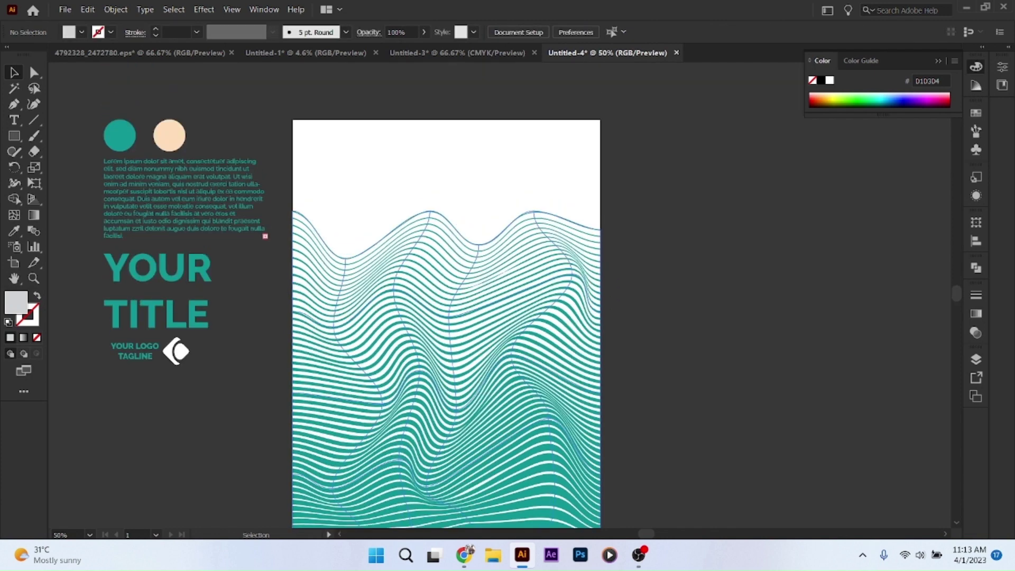
scroll(606, 288, "down", 4)
key("ctrl+a")
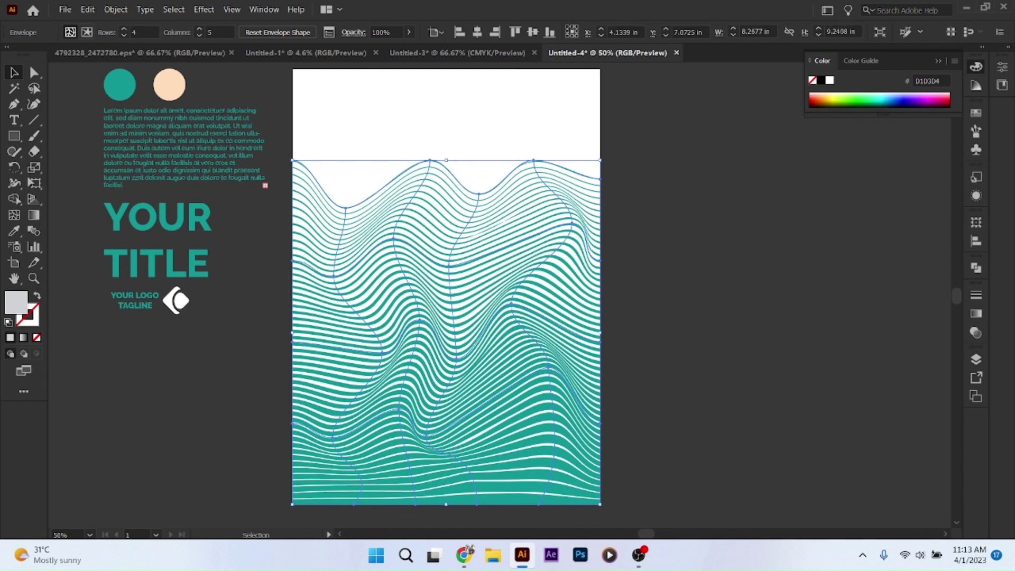
left_click_drag(446, 161, 446, 201)
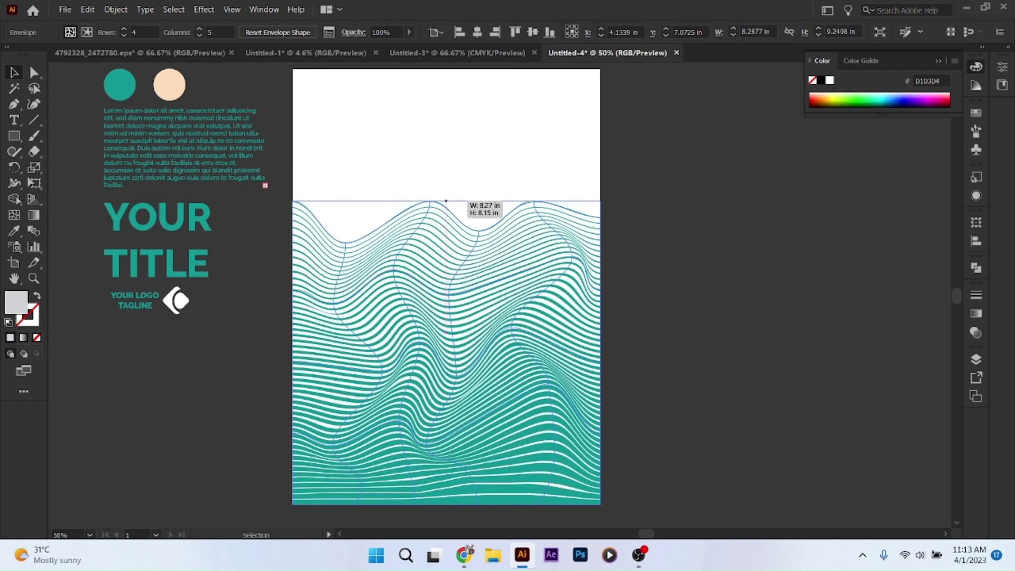
key("ctrl+shift+a")
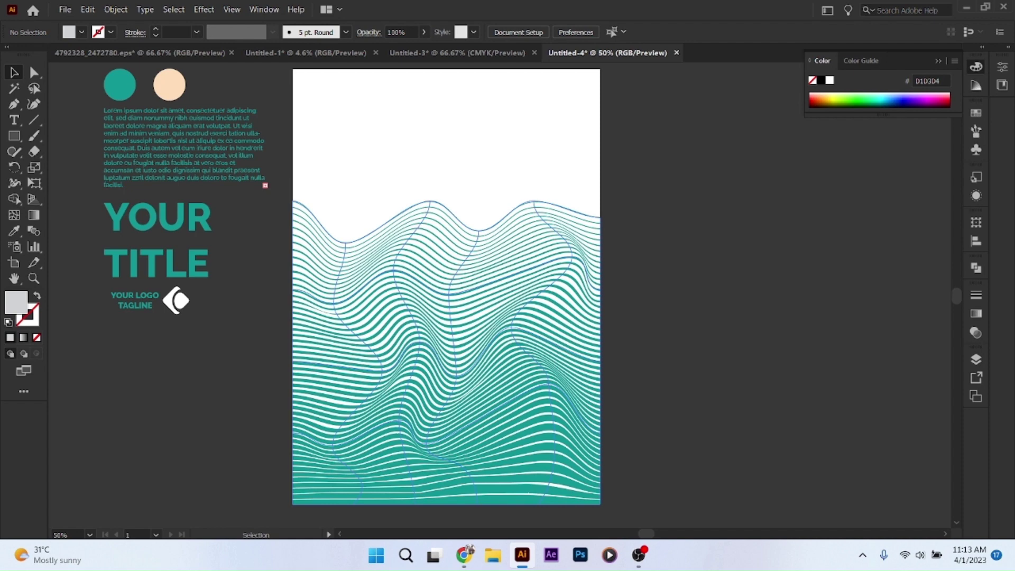
key("ctrl+z")
key("ctrl+equal")
key("ctrl+equal")
key("ctrl+equal")
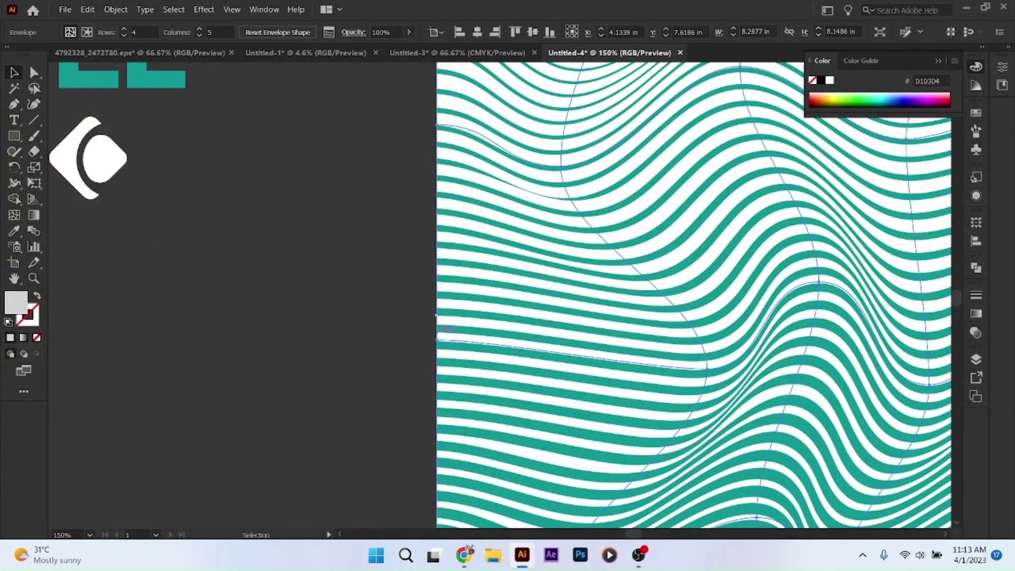
key("ctrl+minus")
key("ctrl+minus")
key("ctrl+minus")
key("ctrl+shift+a")
key("ctrl+0")
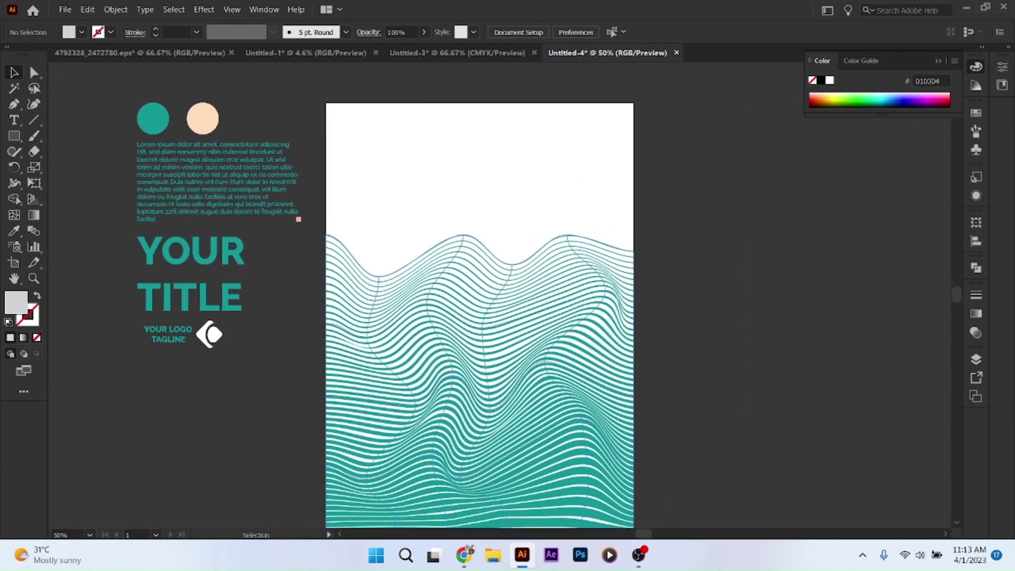
Step: Add an artboard-sized rectangle filled with the peach circle's colour, sent behind the waves
left_click(14, 136)
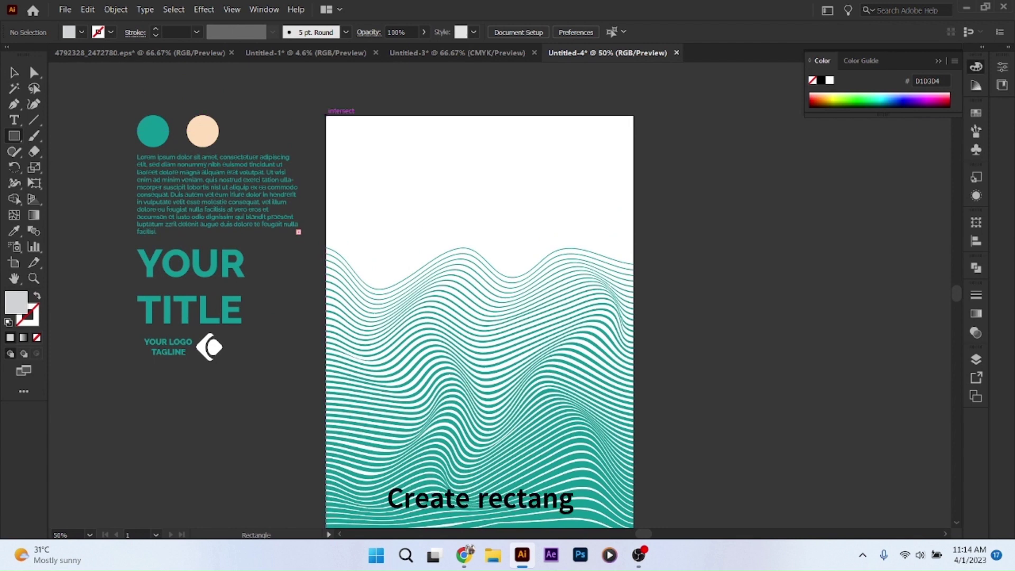
mouse_move(326, 115)
left_mouse_down()
mouse_move(612, 491)
mouse_move(637, 487)
left_mouse_up()
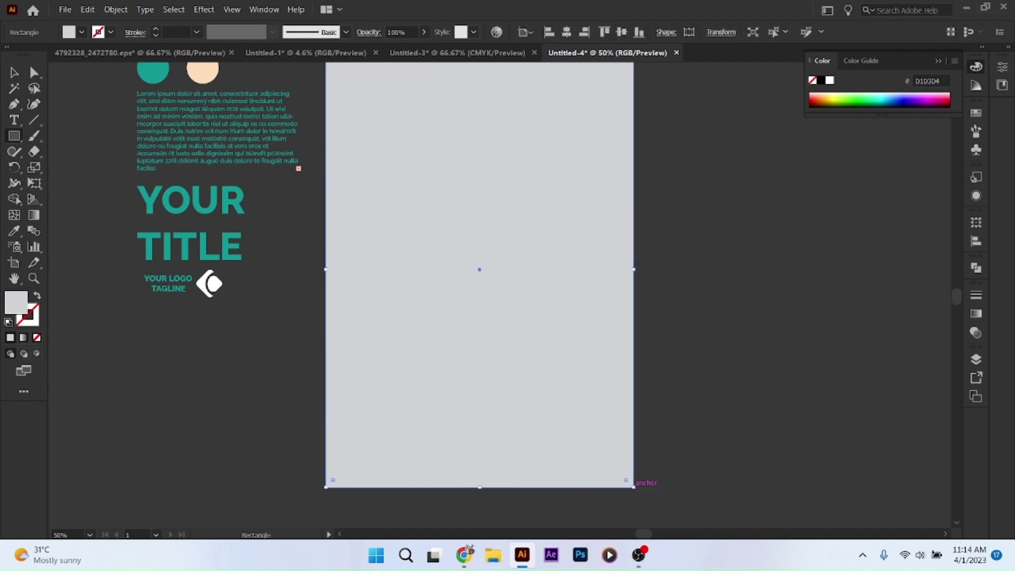
key("i")
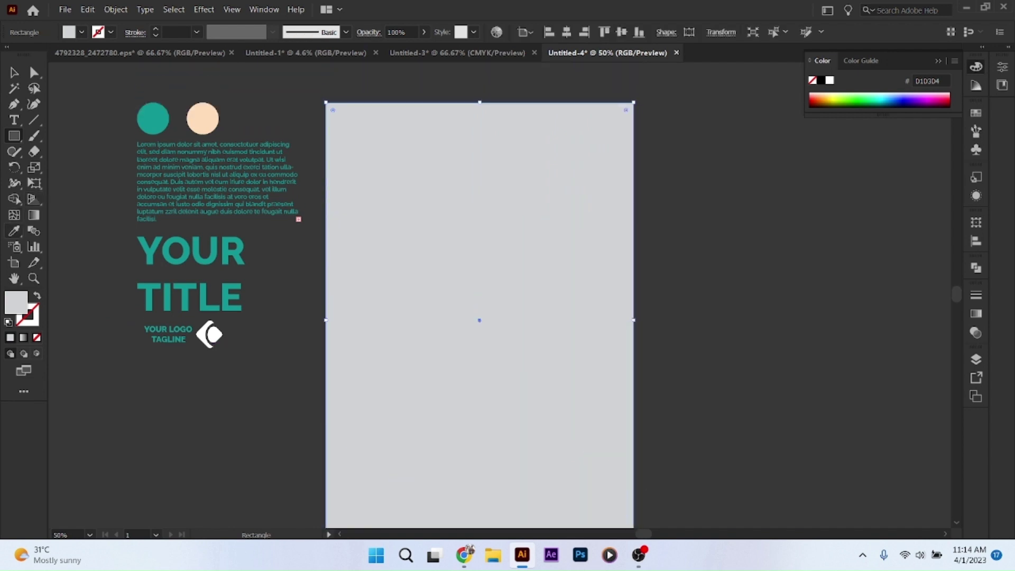
left_click(202, 118)
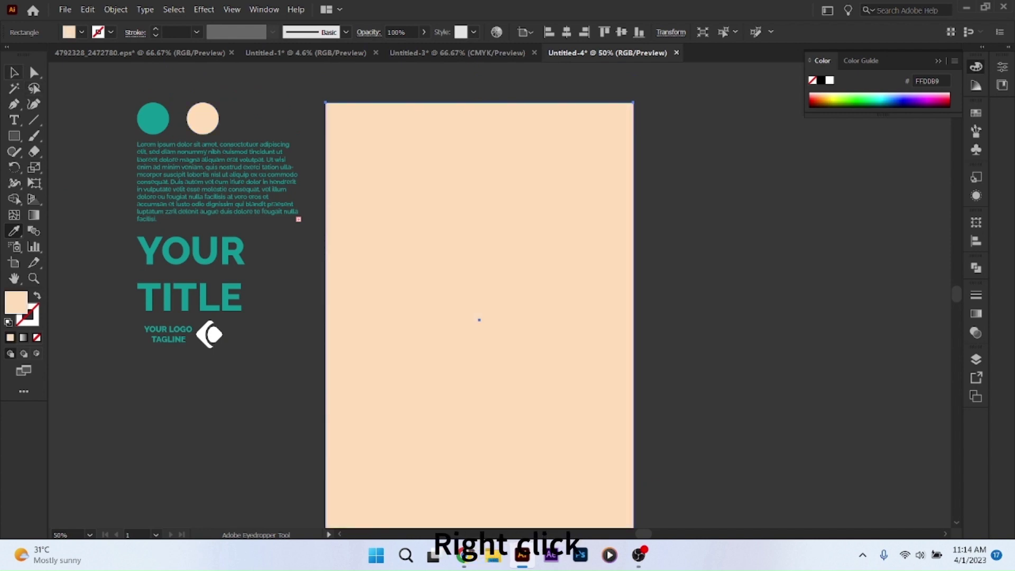
key("v")
right_click(407, 154)
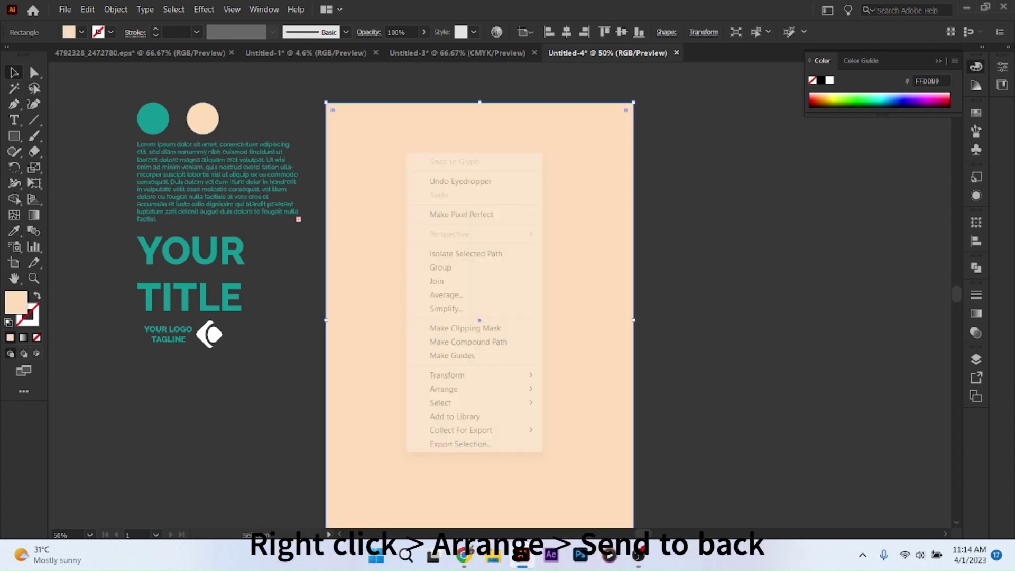
mouse_move(444, 389)
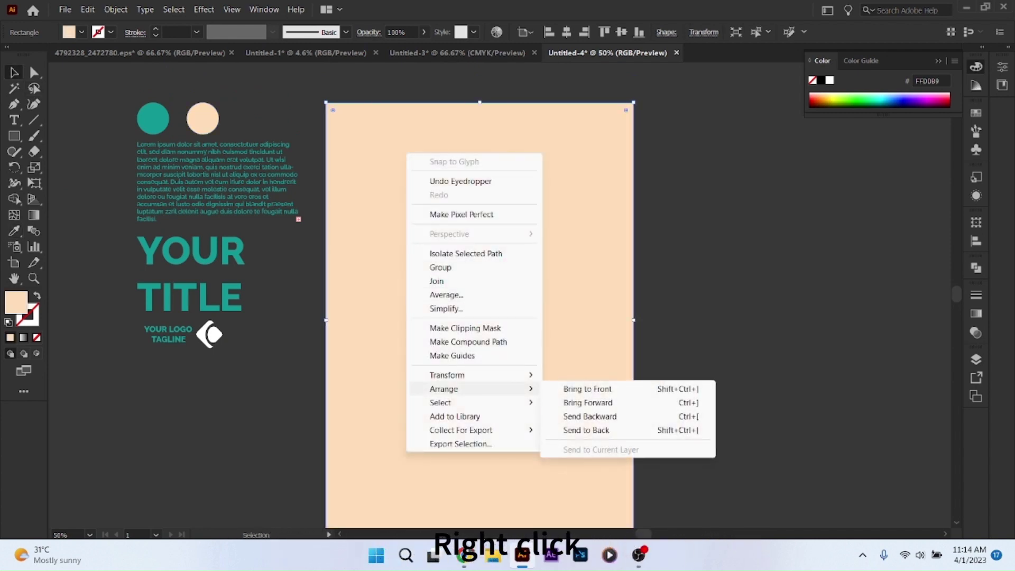
left_click(586, 429)
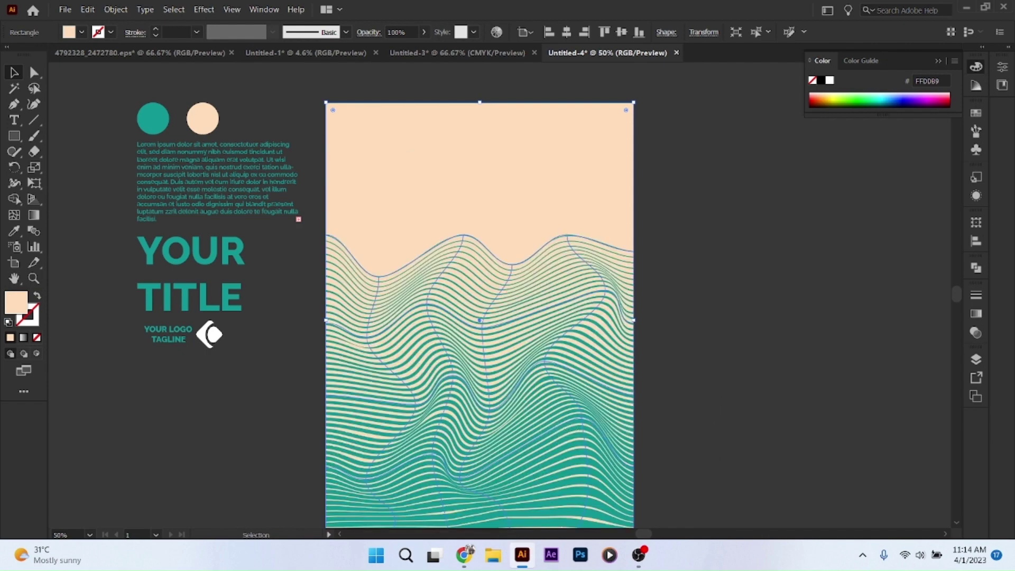
Step: Deselect the peach rectangle, recentre the poster in view, and show rulers around the canvas
left_click(319, 188)
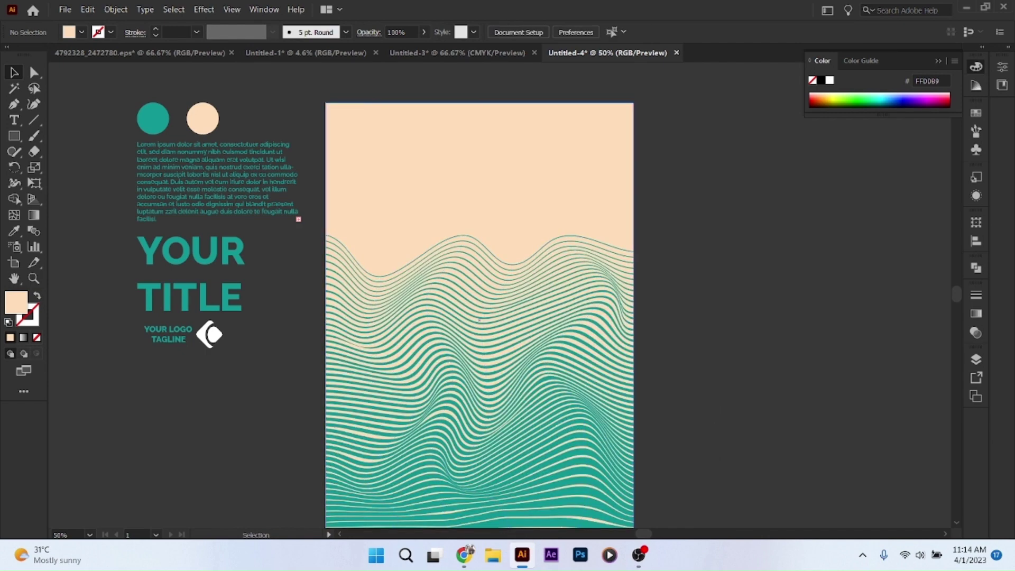
scroll(319, 188, "up", 2)
scroll(473, 201, "down", 2)
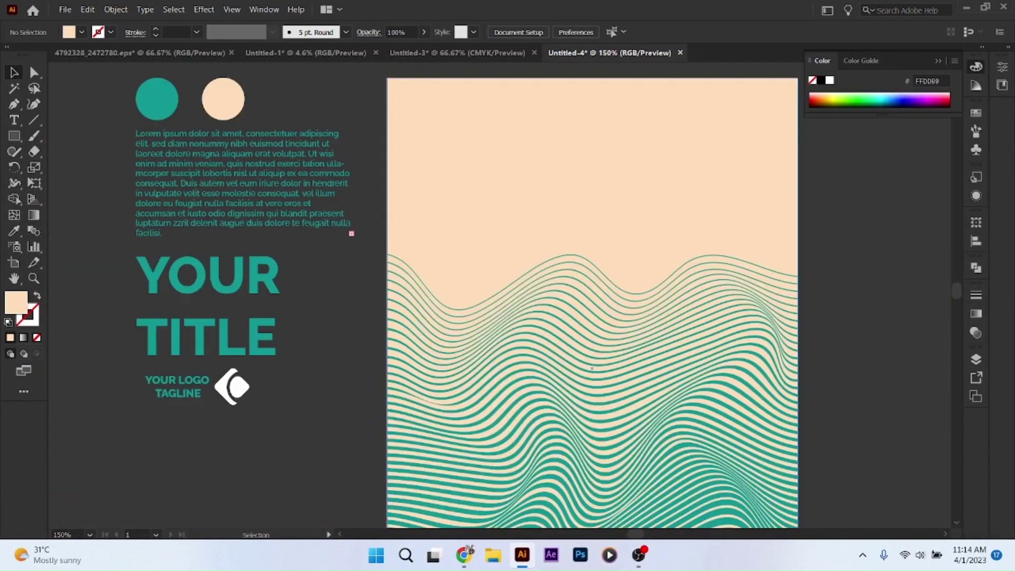
left_click_drag(709, 237, 624, 250)
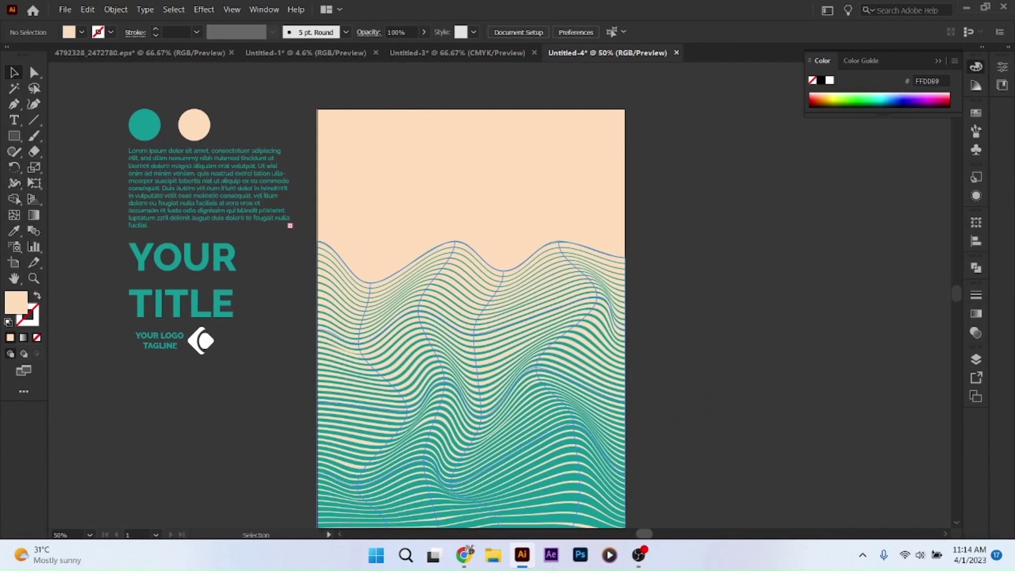
scroll(624, 250, "up", 1)
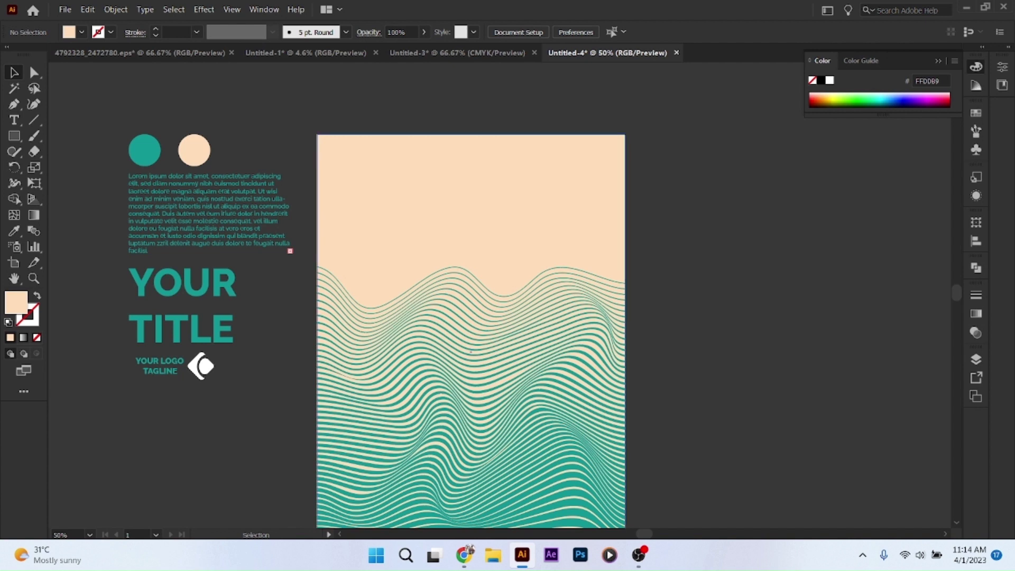
key("ctrl+r")
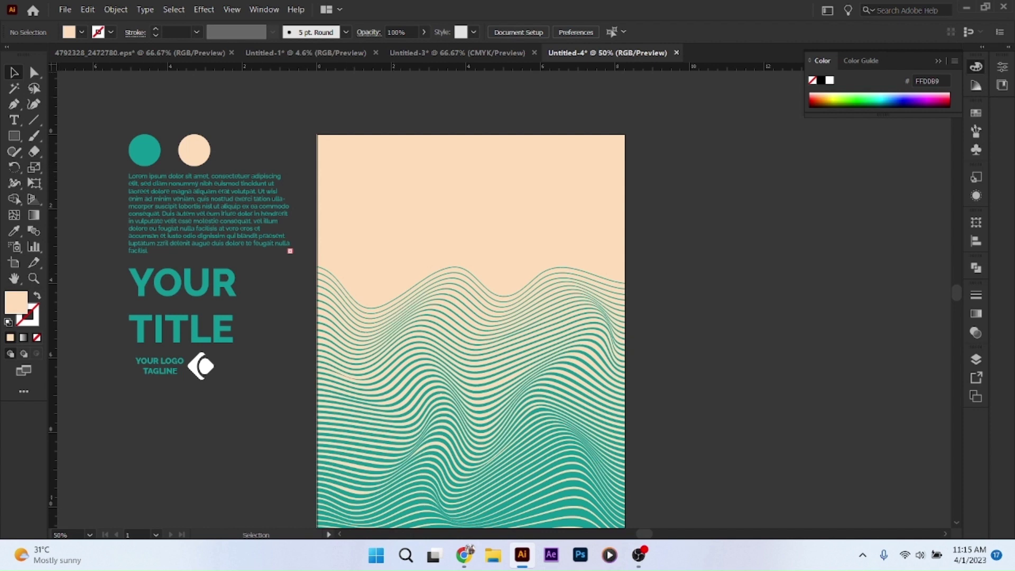
Step: Add horizontal guides at the artboard's top and a margin below, then move YOUR TITLE top-left
left_click_drag(434, 106, 436, 135)
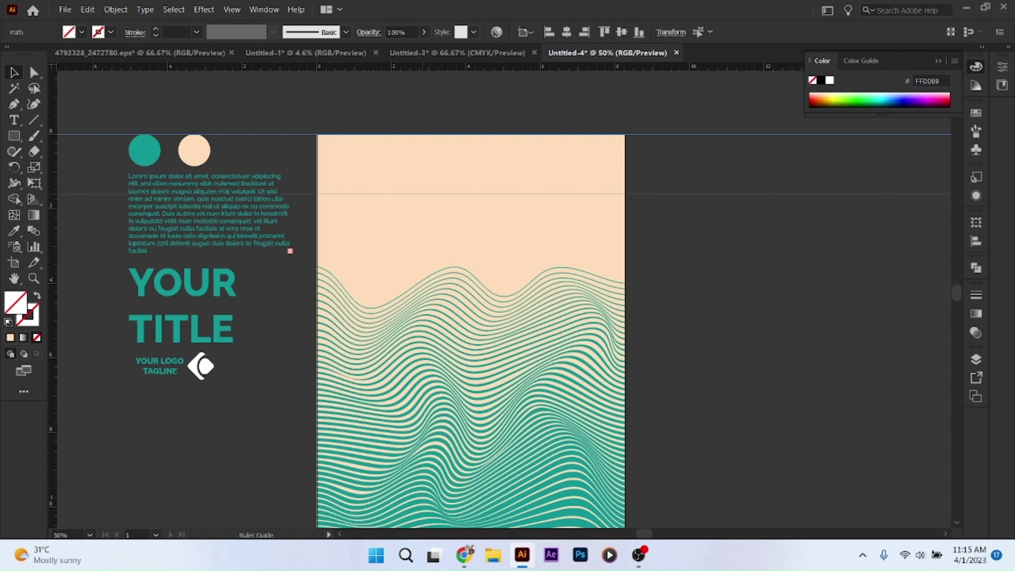
left_click_drag(751, 165, 751, 208)
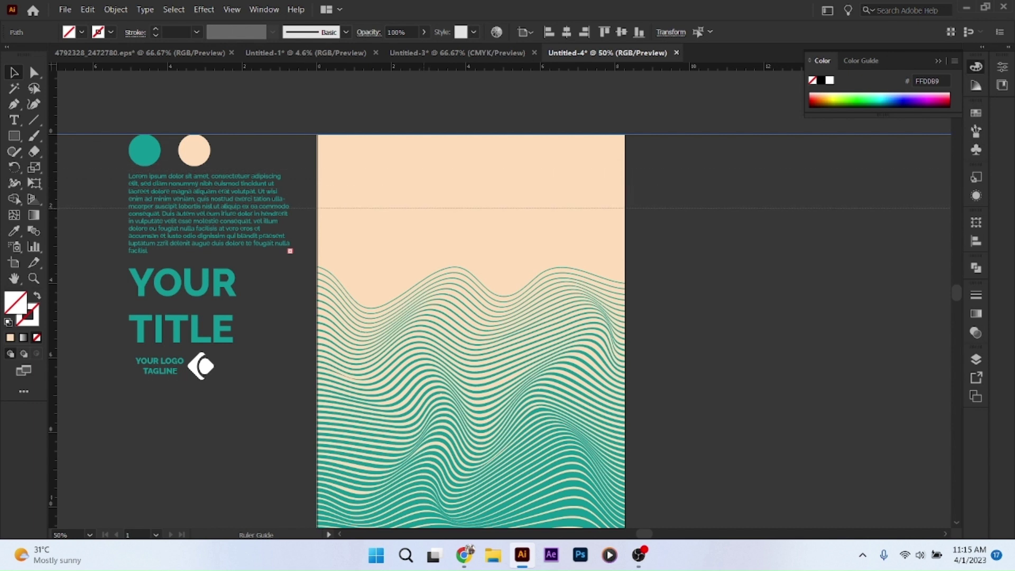
left_click_drag(751, 208, 751, 210)
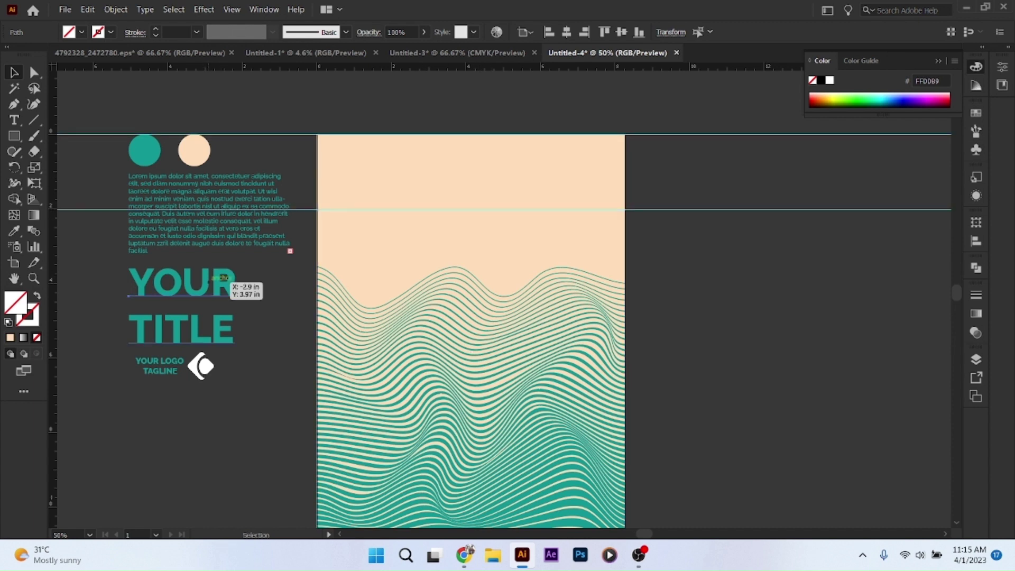
mouse_move(230, 281)
left_mouse_down()
mouse_move(416, 160)
mouse_move(421, 196)
mouse_move(404, 201)
left_mouse_up()
Step: Nudge YOUR TITLE slightly right and add a vertical guide near the artboard's right edge
key("ctrl+shift+a")
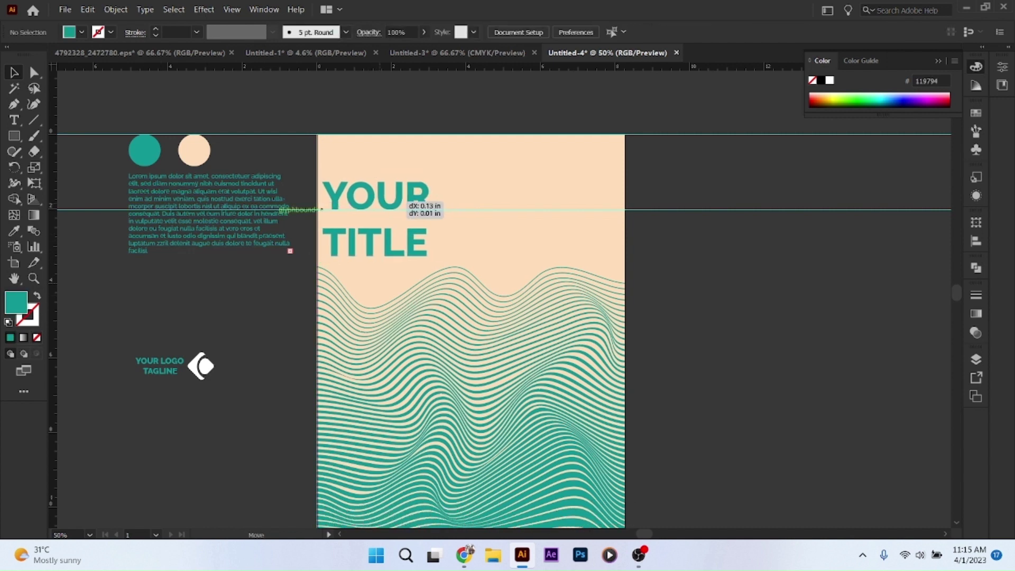
left_click_drag(321, 209, 329, 209)
key("ctrl+shift+a")
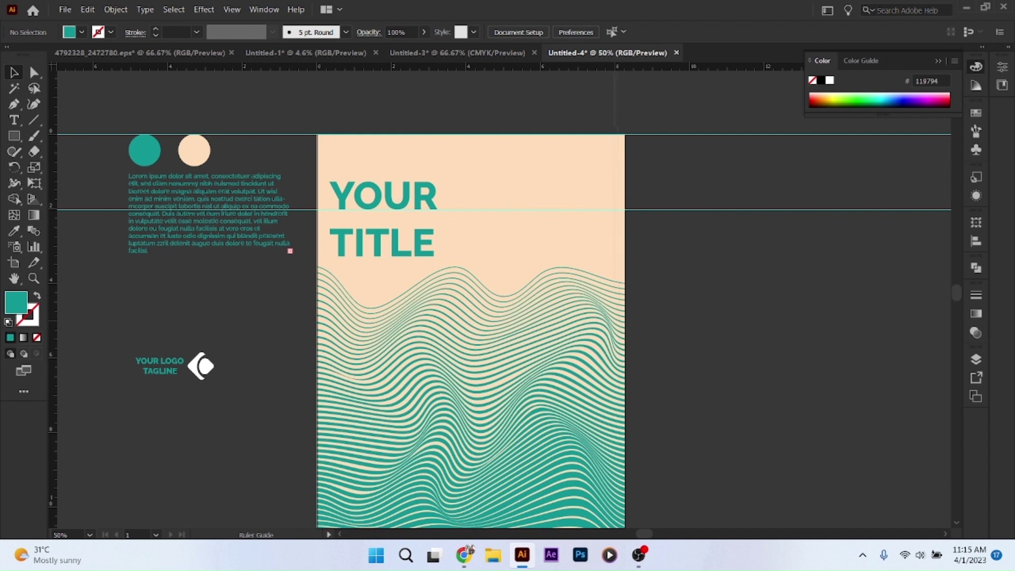
left_click_drag(615, 100, 615, 100)
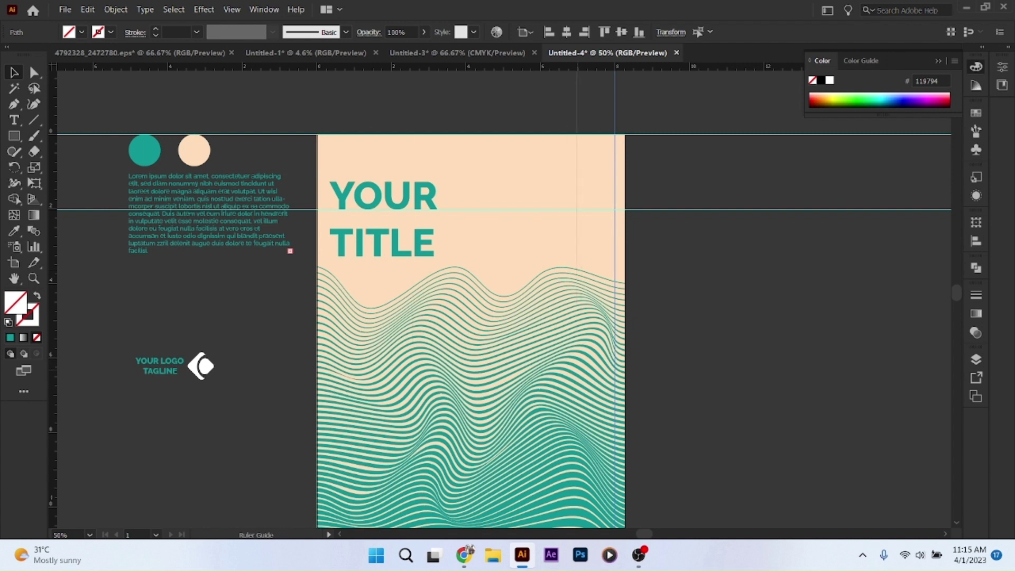
Step: Add a right-margin vertical guide and a horizontal guide, then fit the logo and tagline top-right against them
left_click_drag(577, 105, 577, 106)
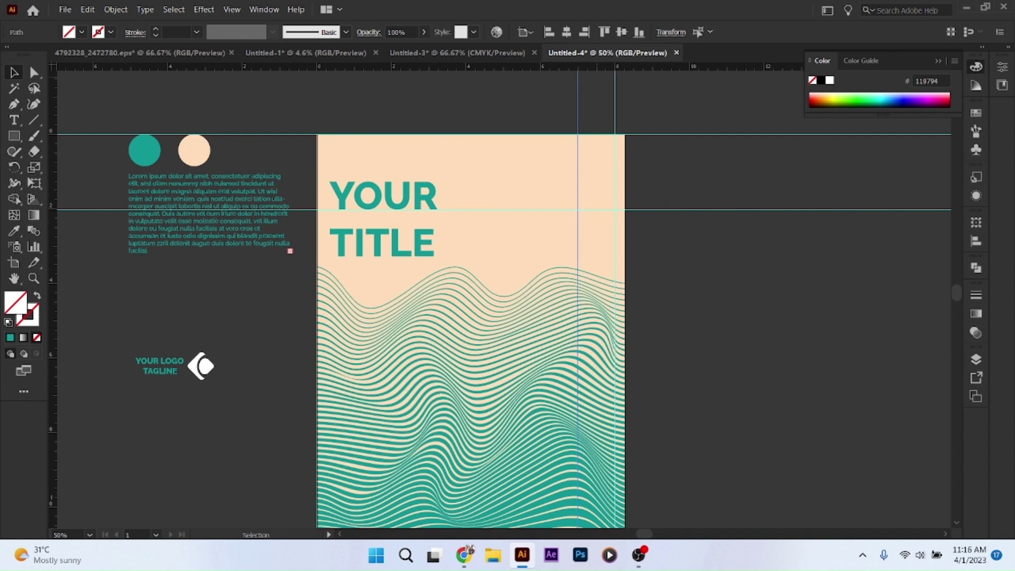
left_click_drag(475, 159, 476, 172)
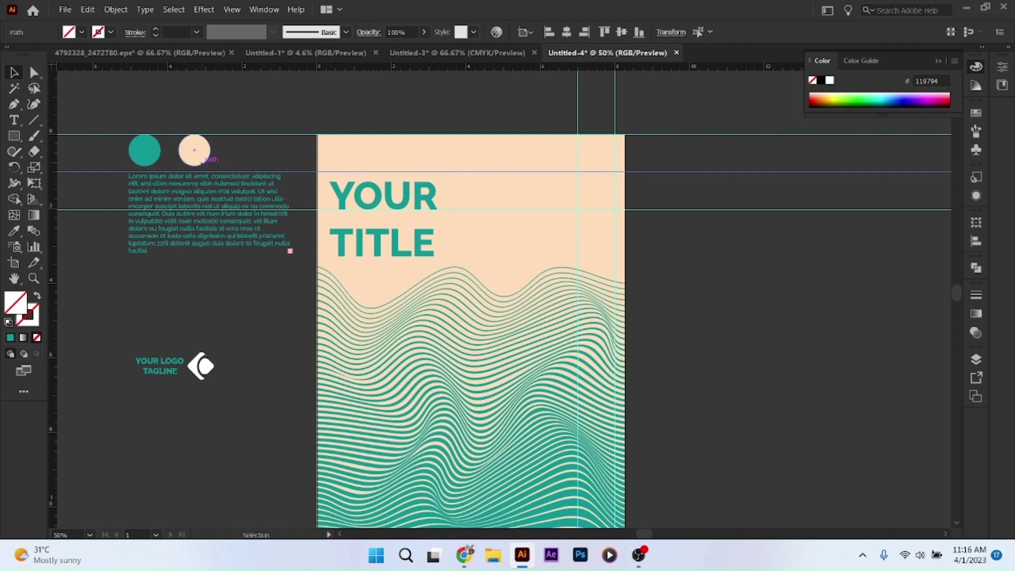
mouse_move(204, 366)
left_mouse_down()
mouse_move(599, 154)
mouse_move(569, 150)
left_mouse_up()
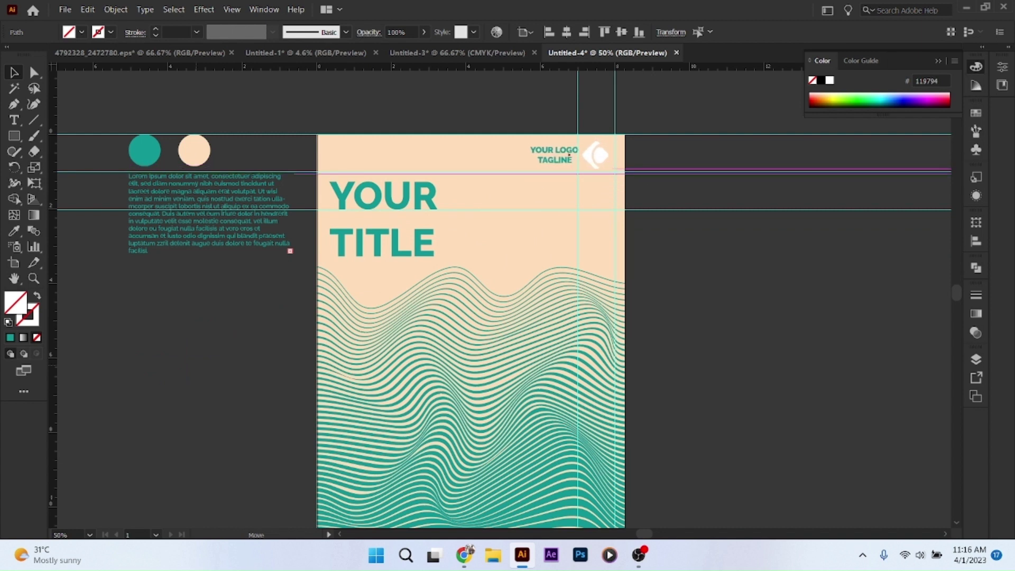
left_click_drag(569, 155, 574, 155)
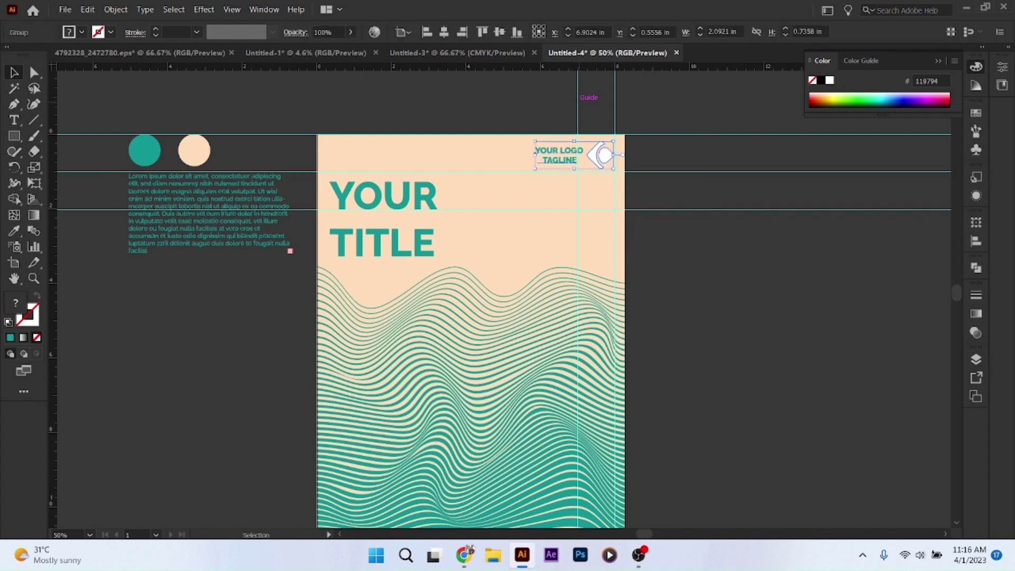
left_click(578, 91)
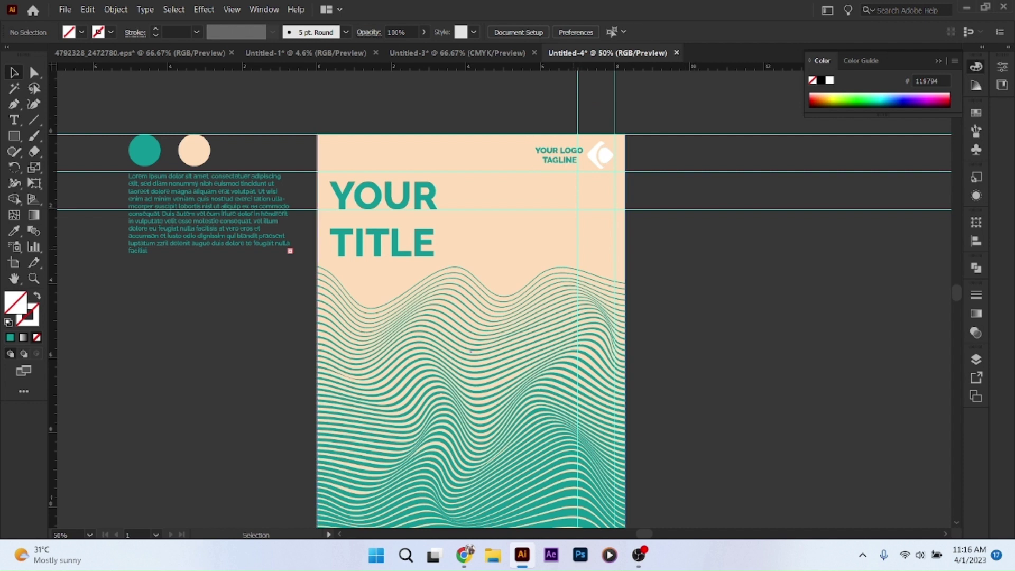
Step: Move the Lorem ipsum body-text block onto the poster beside YOUR TITLE, below the logo
left_click_drag(577, 102, 121, 108)
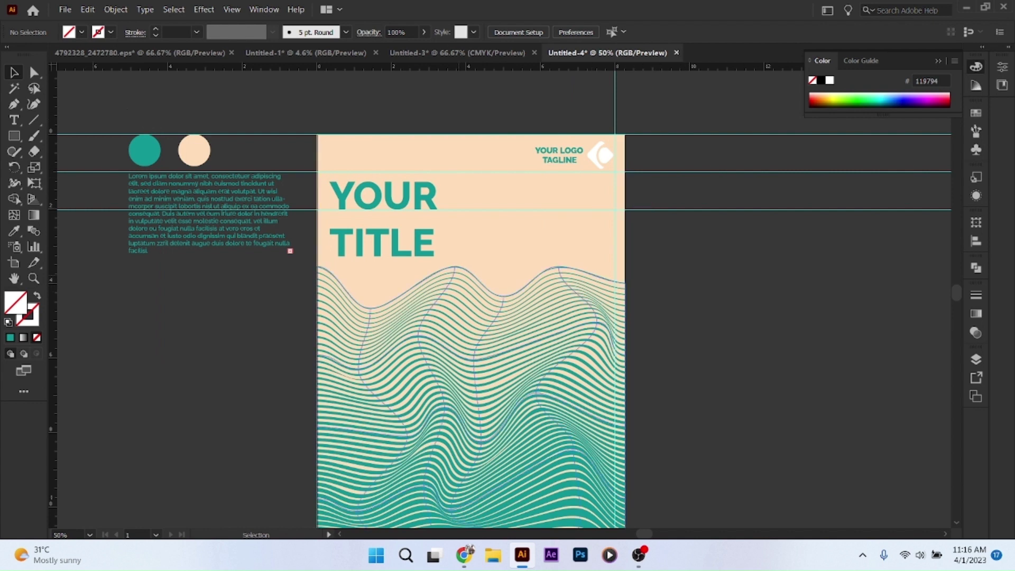
left_click_drag(208, 214, 587, 229)
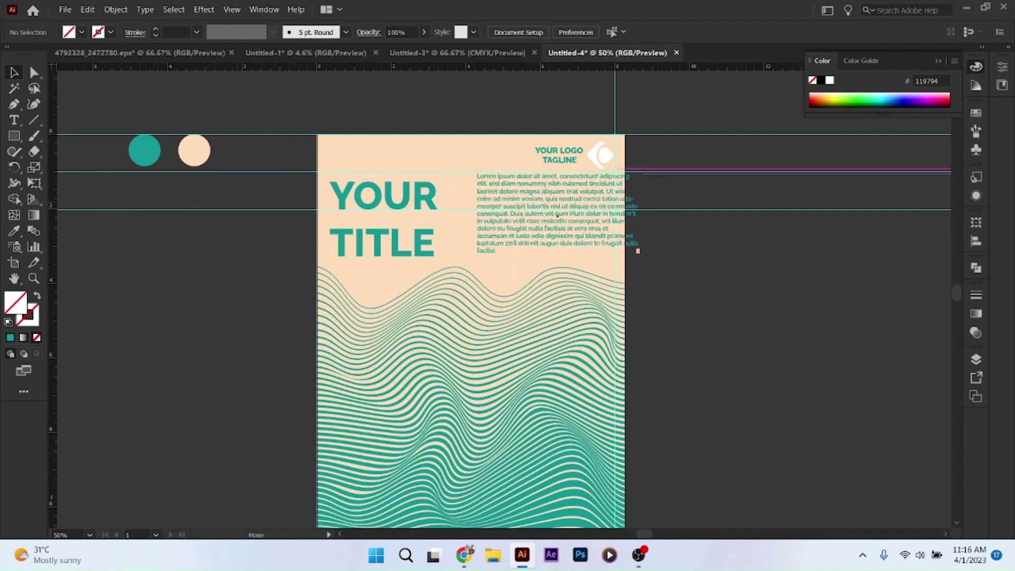
mouse_move(587, 229)
left_mouse_down()
mouse_move(531, 207)
mouse_move(532, 223)
left_mouse_up()
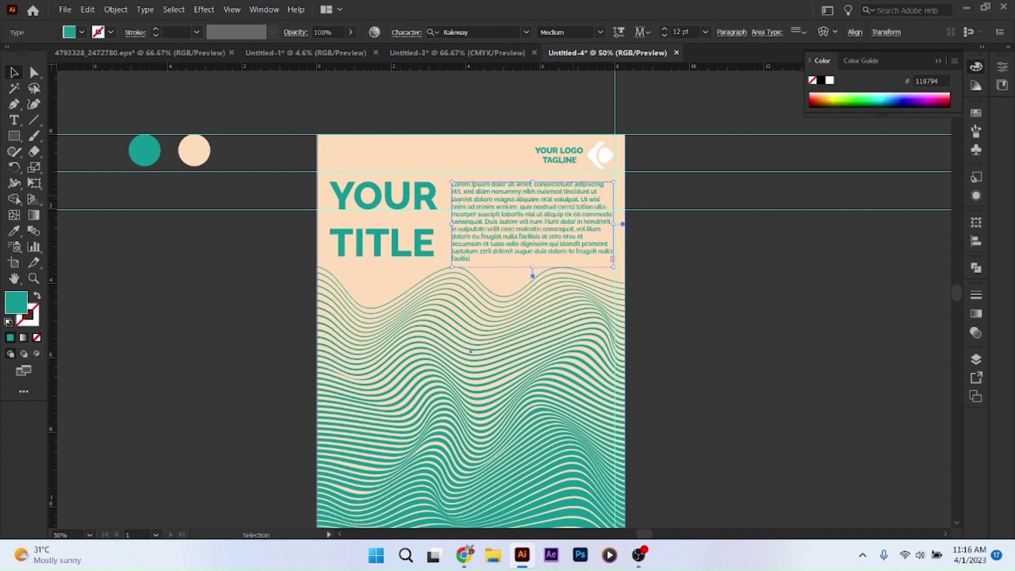
left_click_drag(595, 197, 595, 198)
key("ctrl+shift+a")
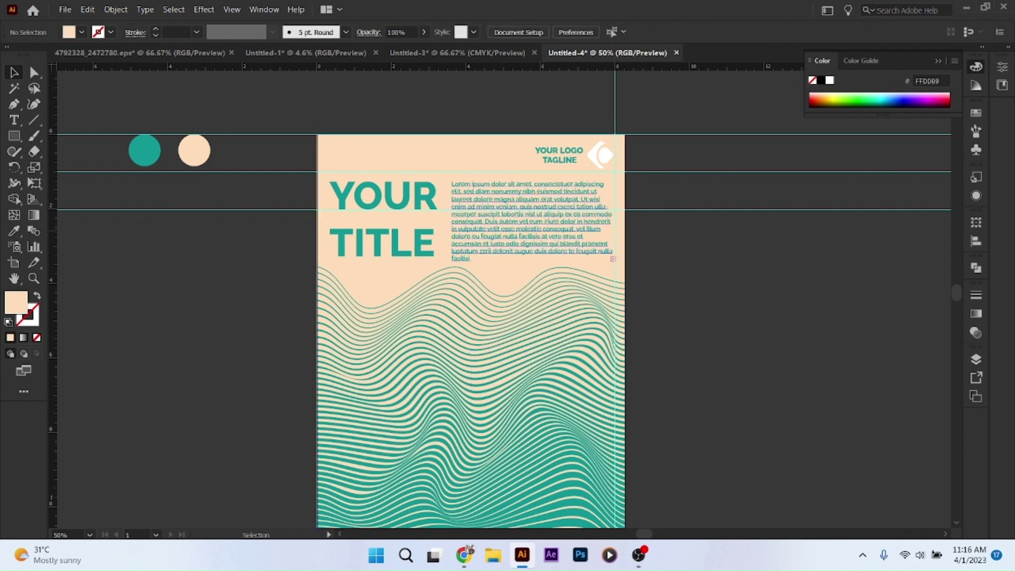
Step: Shift the body text slightly right so it ends at the right margin
scroll(470, 318, "down", 3)
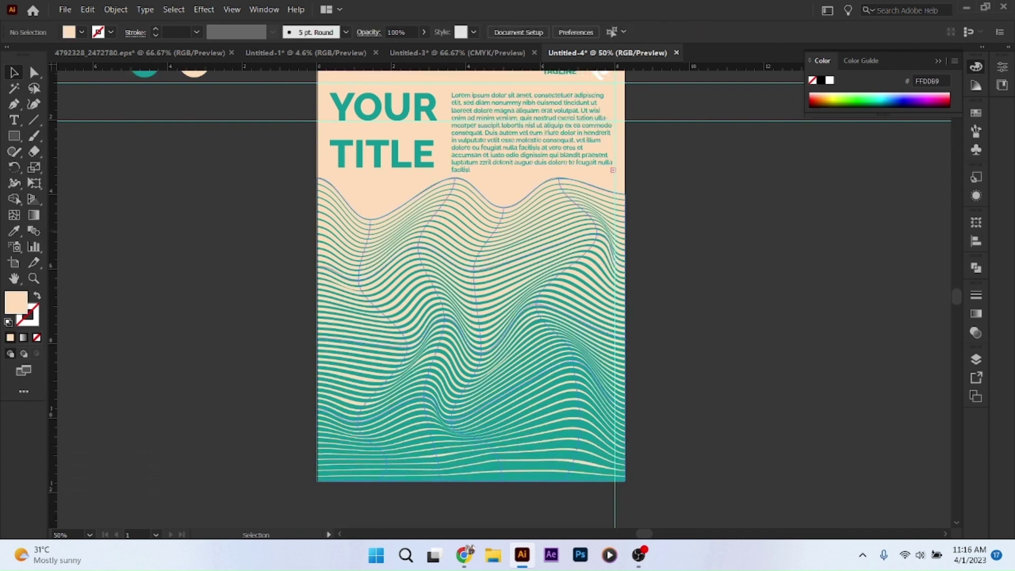
scroll(470, 318, "up", 1)
scroll(470, 317, "up", 1)
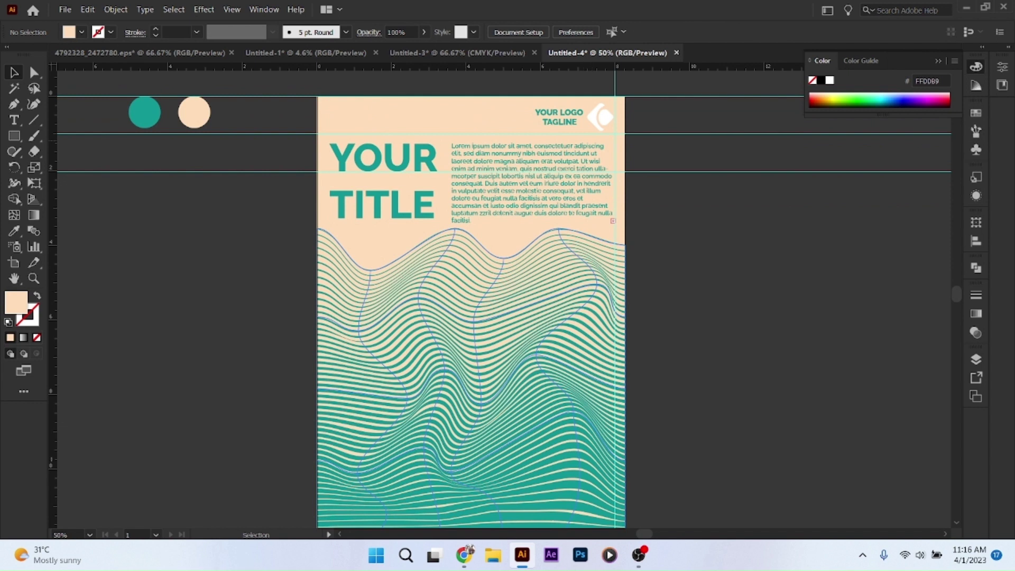
left_click(536, 168)
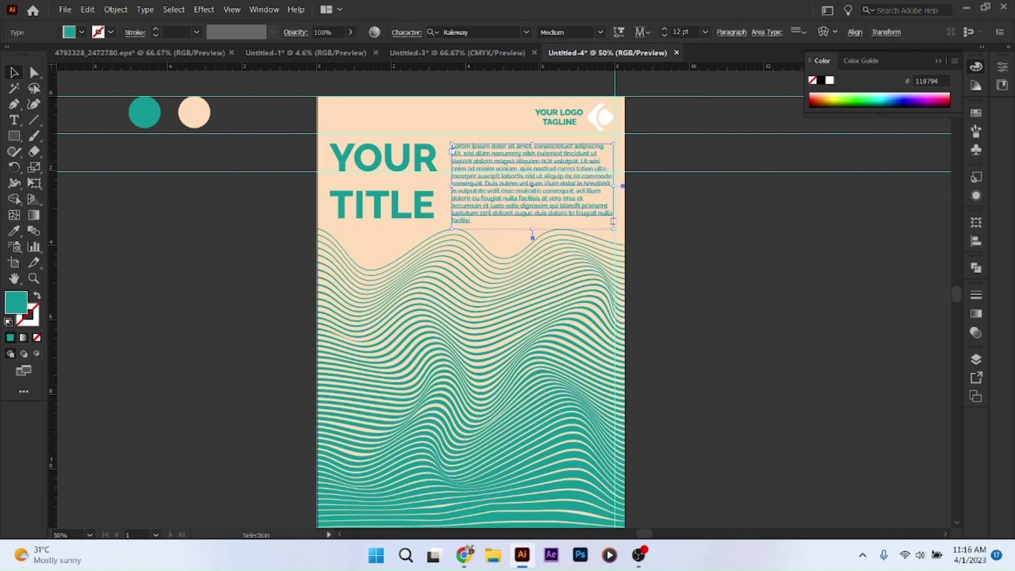
left_click_drag(532, 183, 531, 184)
key("ctrl+shift+a")
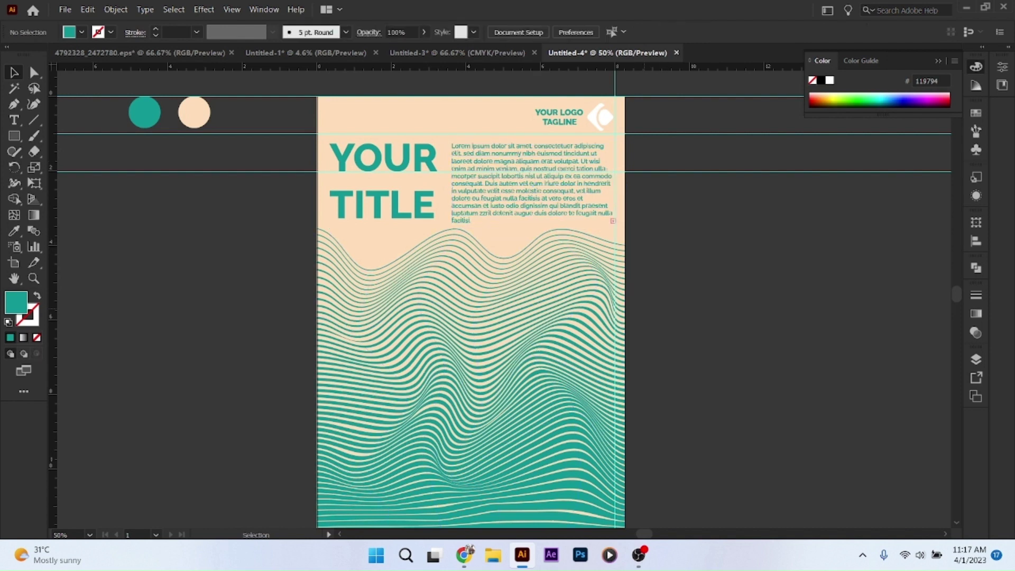
scroll(546, 323, "down", 1)
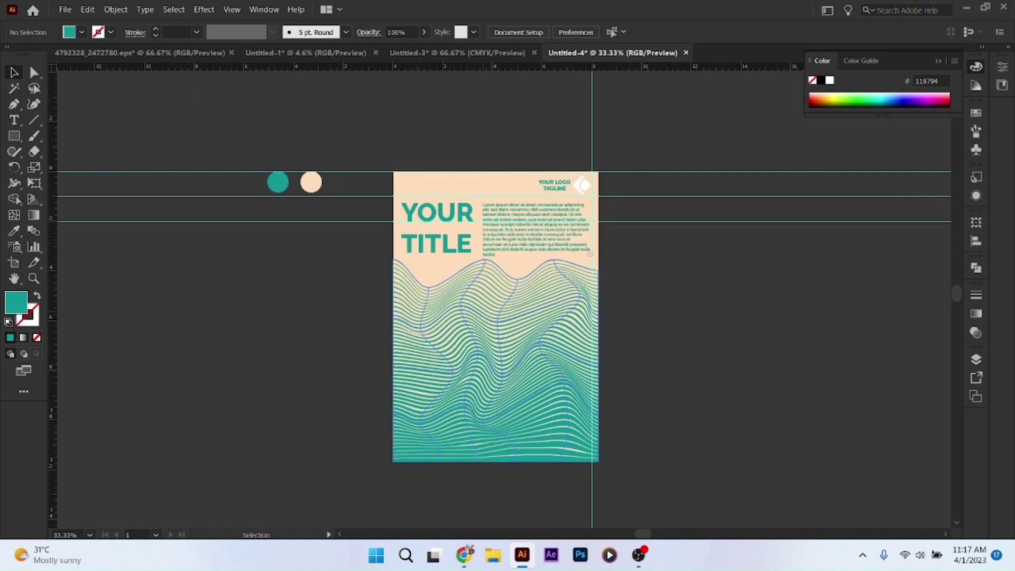
Step: Lower the wavy mesh's top edge and extend the body text frame to show a second paragraph
left_click(489, 257)
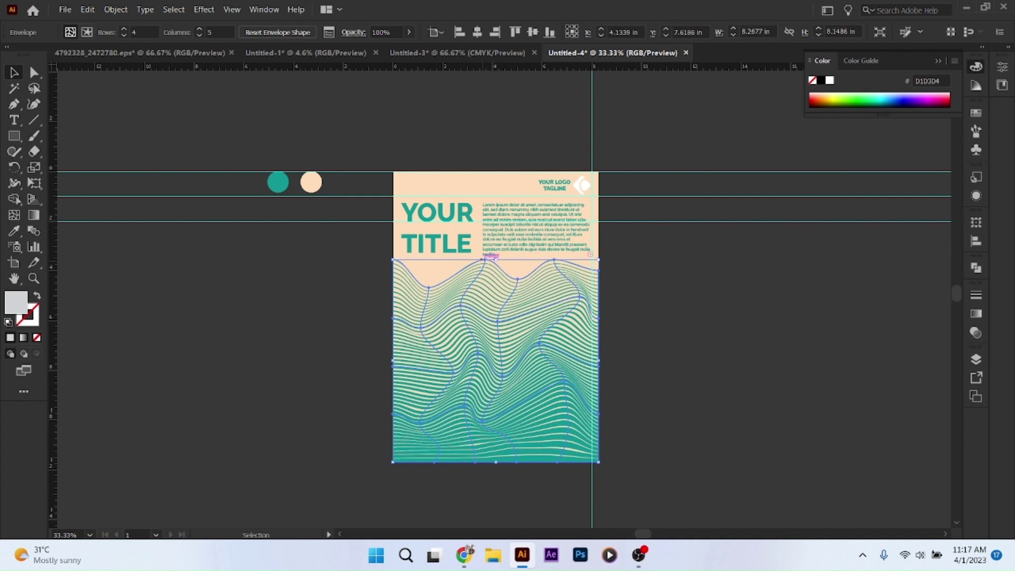
left_click_drag(496, 259, 495, 281)
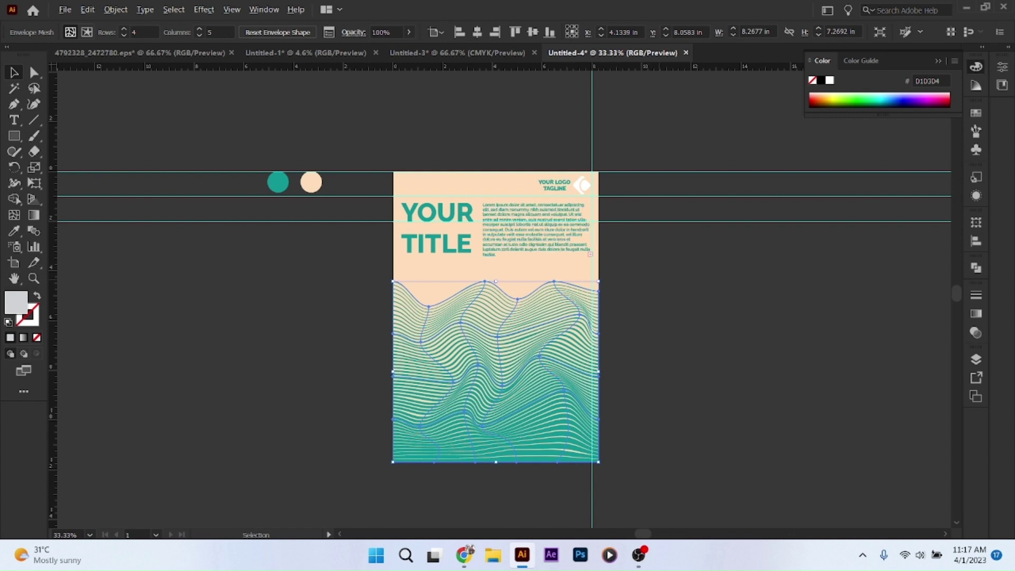
scroll(640, 279, "up", 2)
left_click(433, 179)
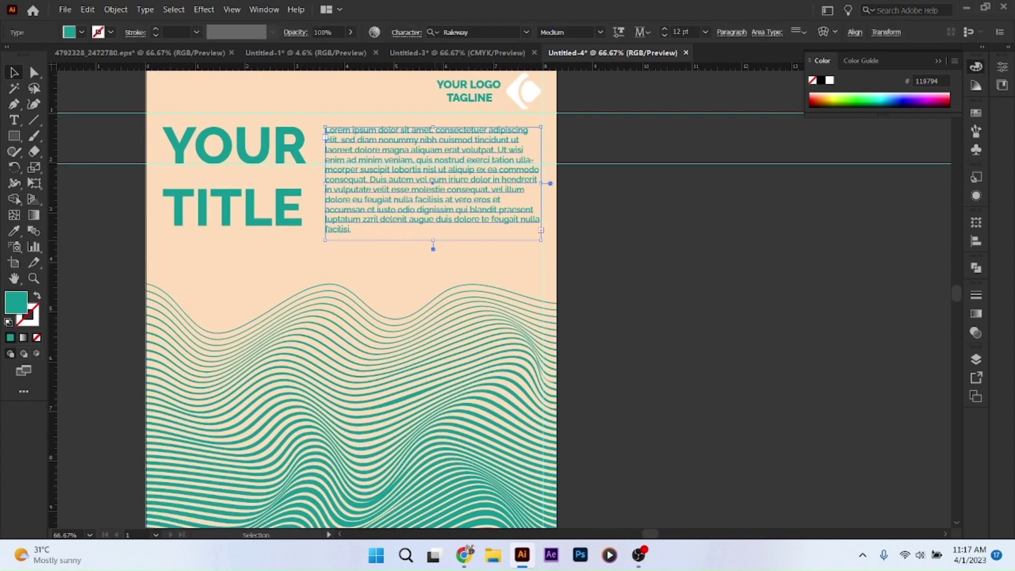
double_click(433, 249)
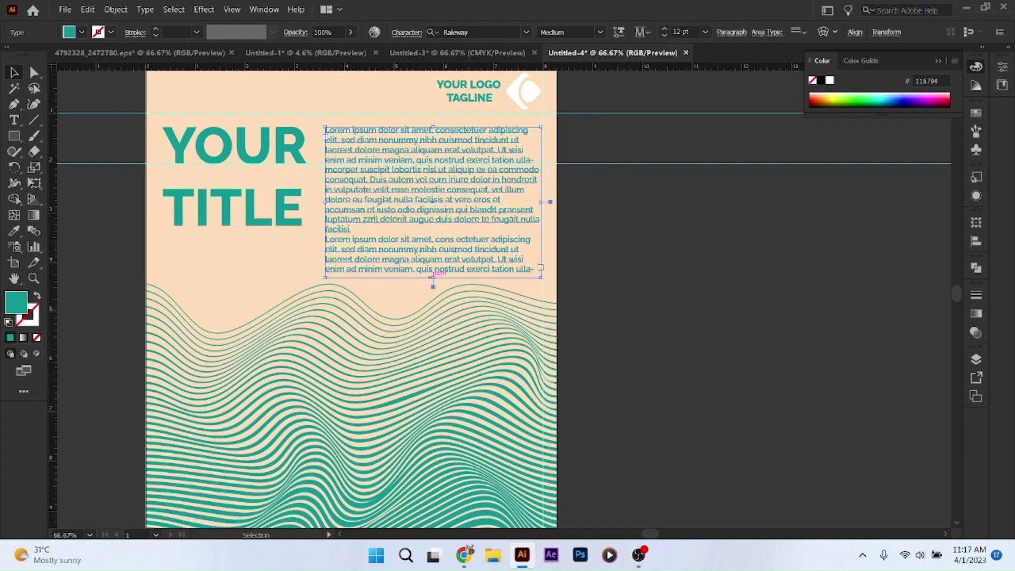
Step: Push the wave mesh further down and lengthen the text frame to end just above the waves
left_click(338, 290)
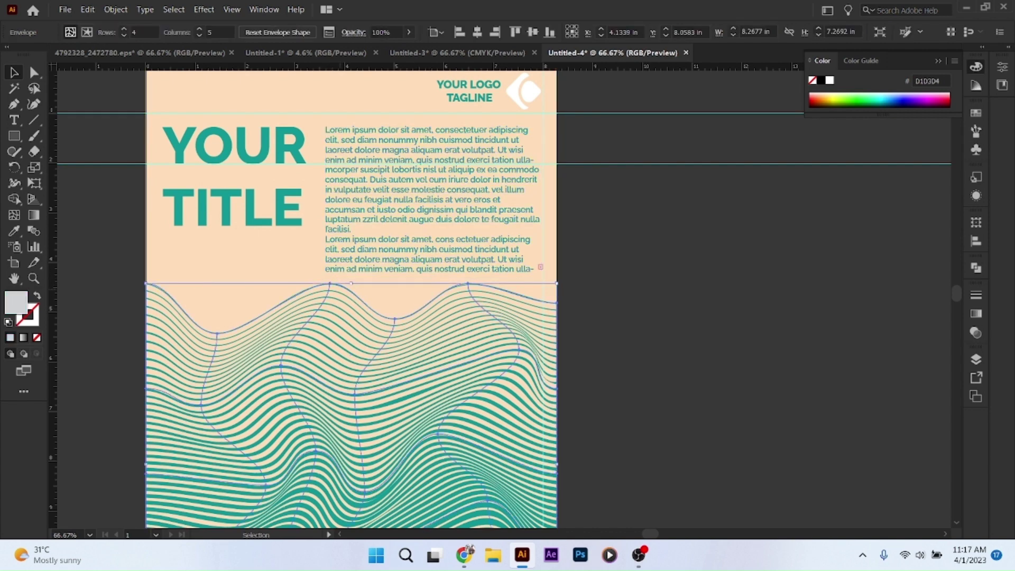
left_click_drag(351, 284, 352, 305)
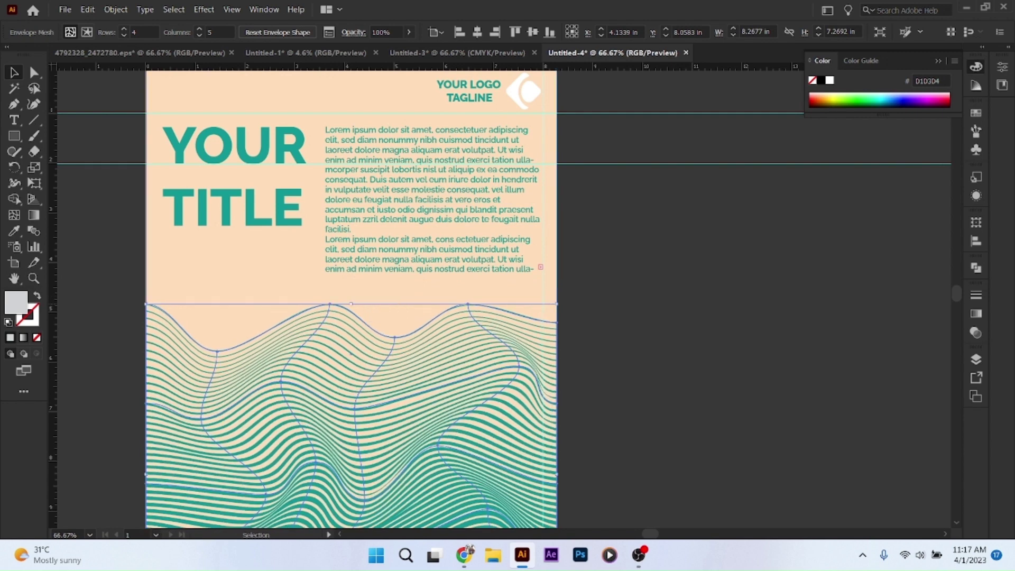
left_click(433, 200)
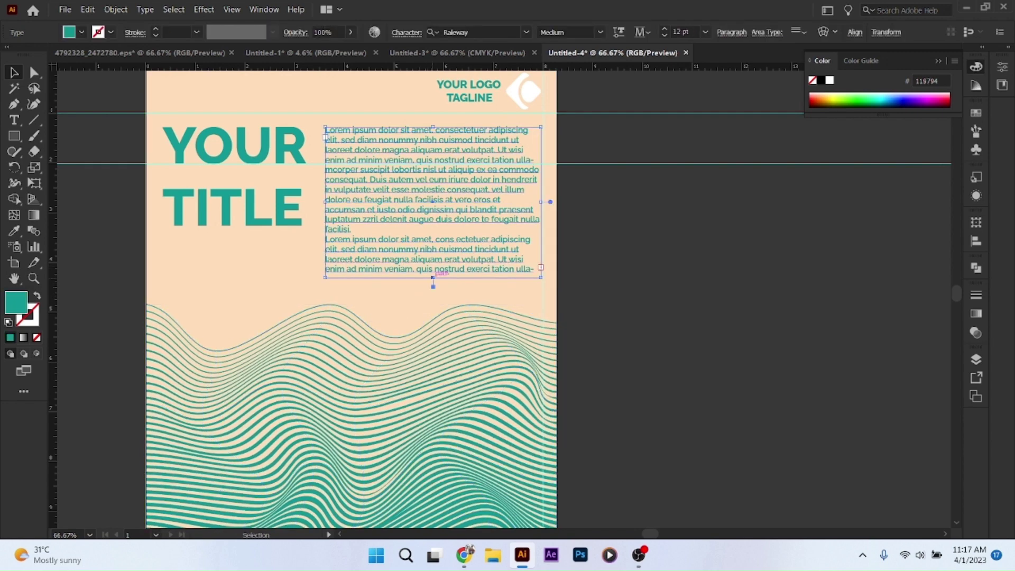
mouse_move(433, 286)
left_mouse_down()
mouse_move(433, 333)
mouse_move(436, 292)
left_mouse_up()
key("ctrl+shift+a")
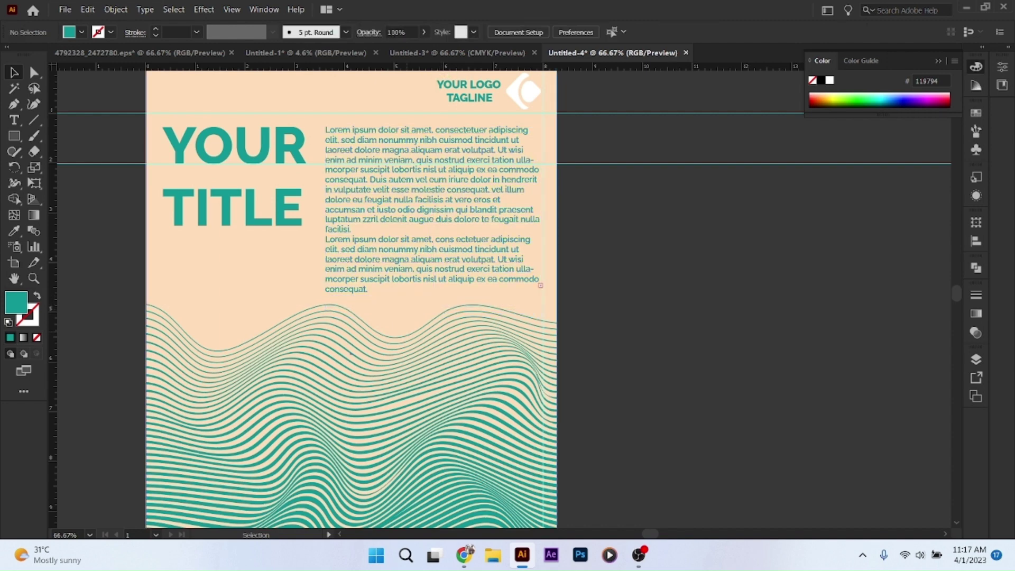
Step: Zoom out to the whole poster and reposition a horizontal guide near the title
key("ctrl+minus")
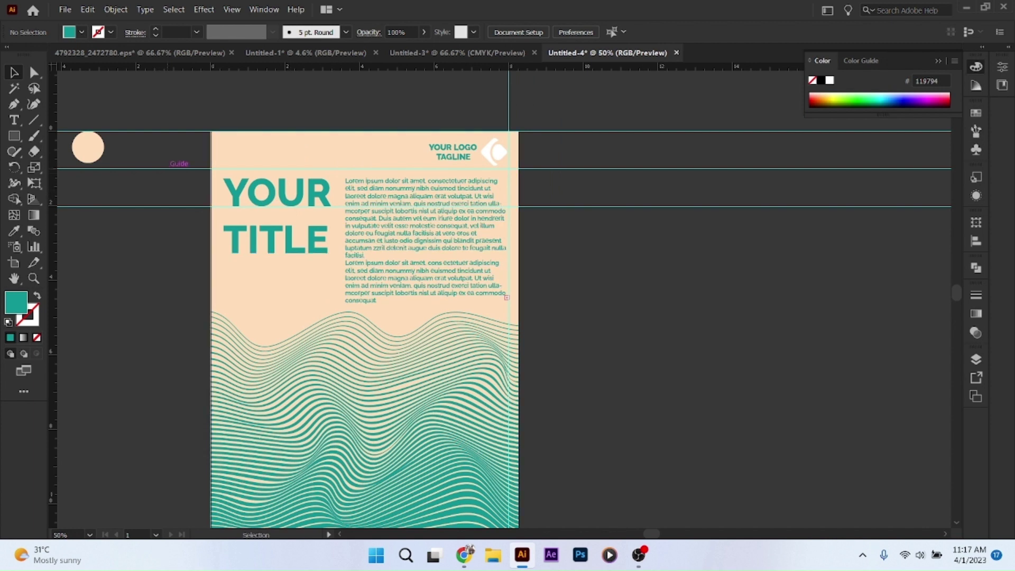
left_click_drag(177, 168, 174, 179)
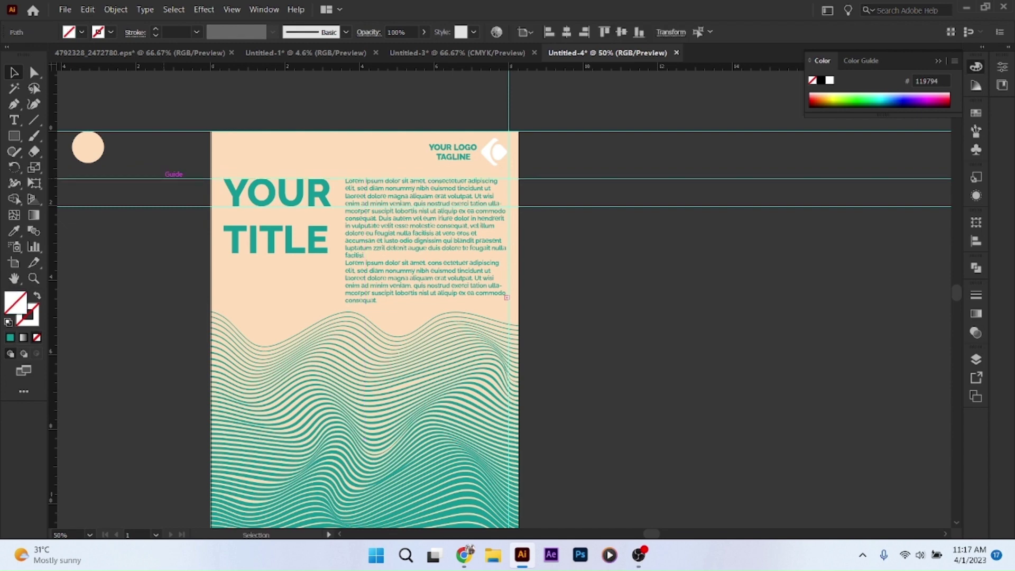
scroll(277, 192, "up", 1)
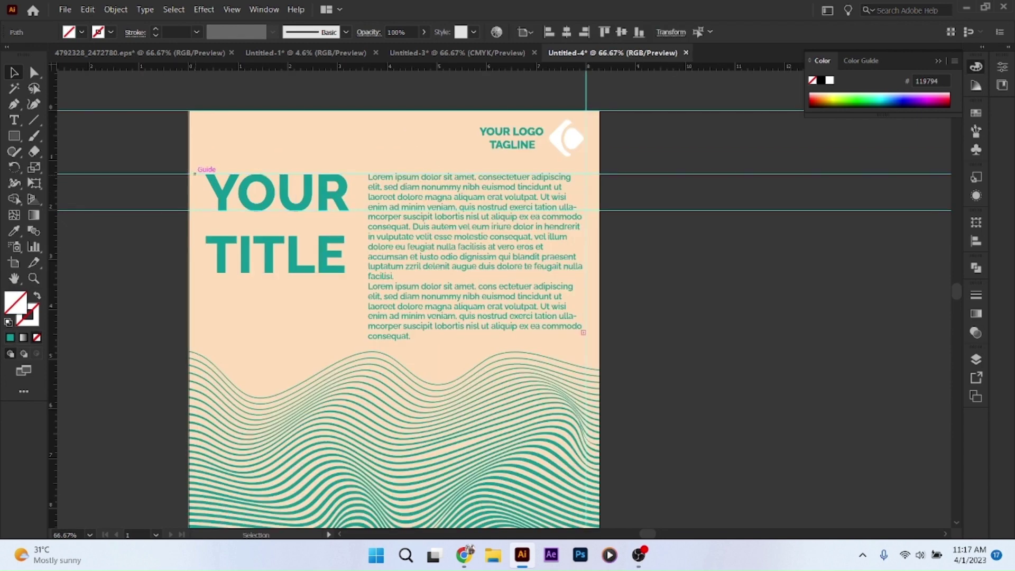
scroll(199, 172, "up", 2)
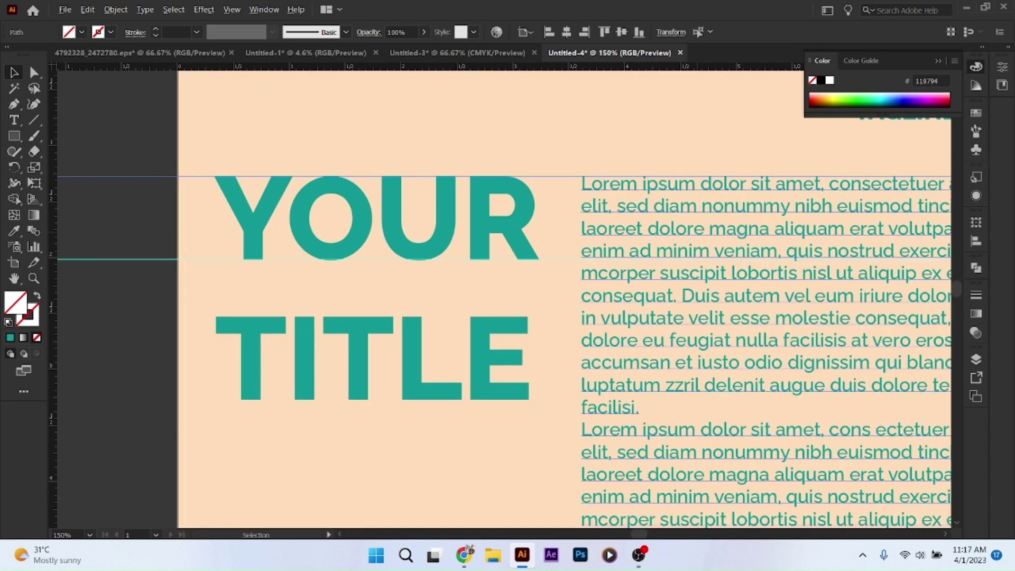
scroll(697, 229, "down", 2)
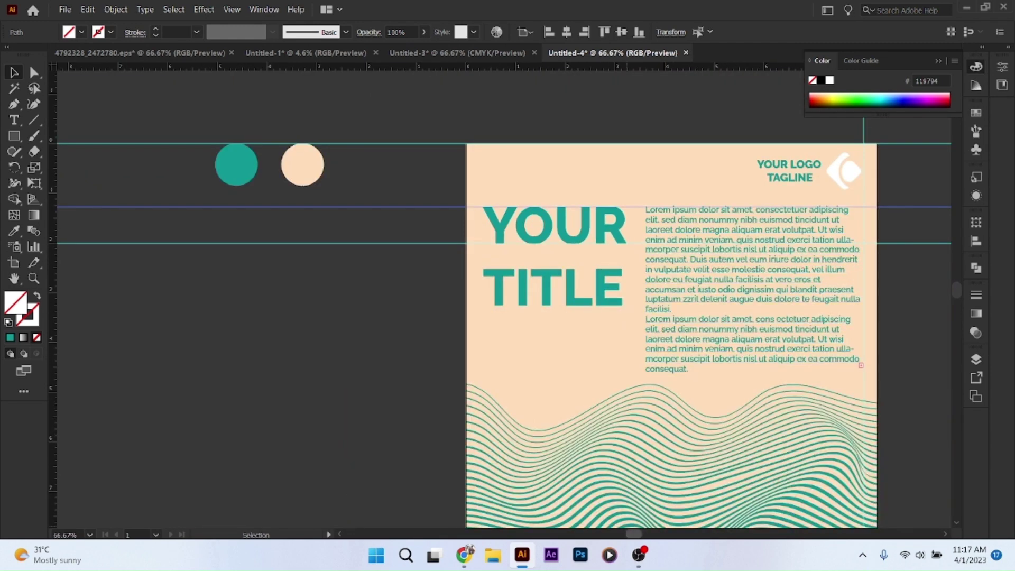
scroll(499, 307, "right", 3)
scroll(500, 306, "right", 1)
scroll(499, 306, "down", 1)
scroll(500, 306, "down", 2)
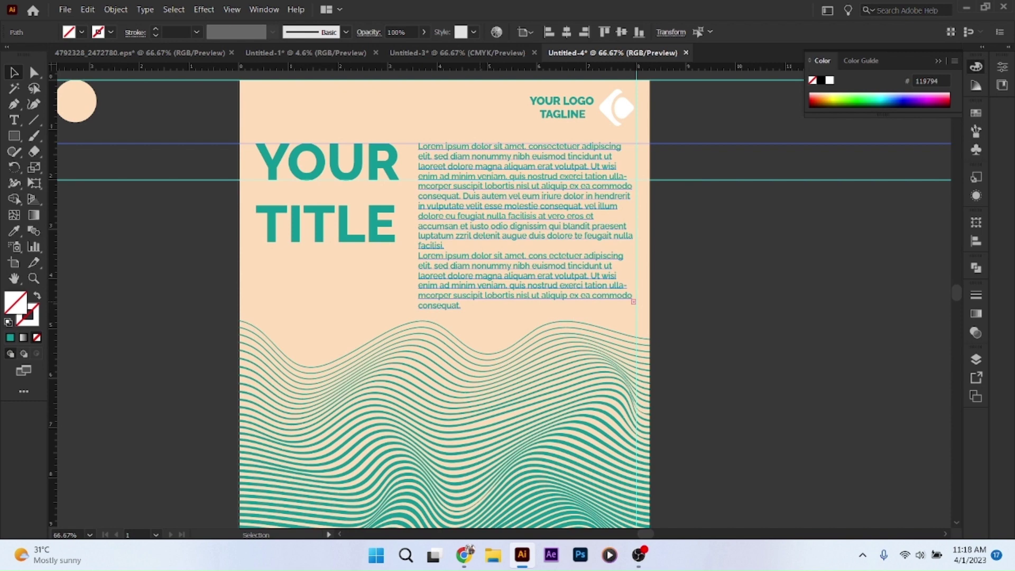
key("ctrl+minus")
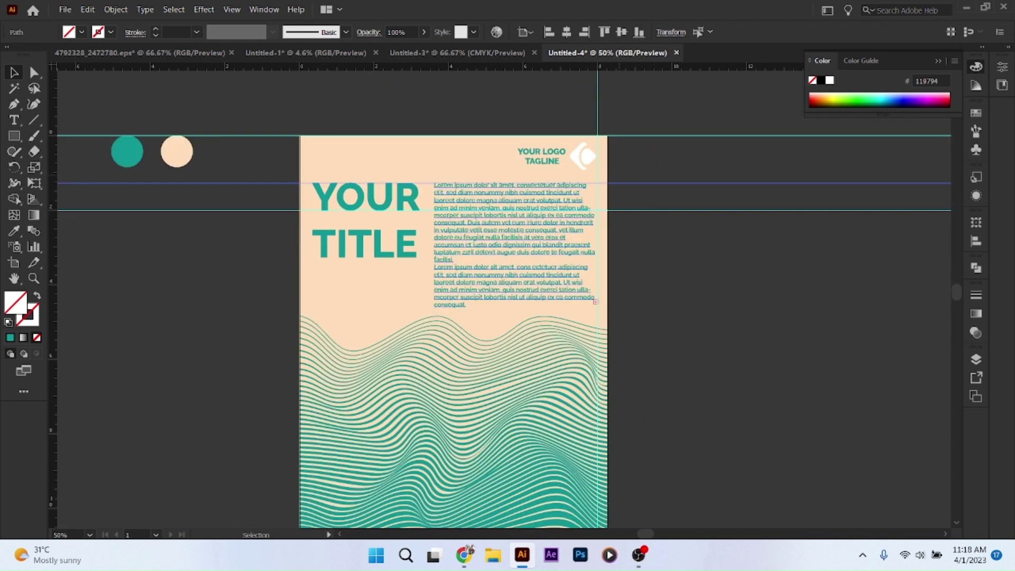
Step: Pull a horizontal guide down through the logo and line it up with the logo
key("ctrl+1")
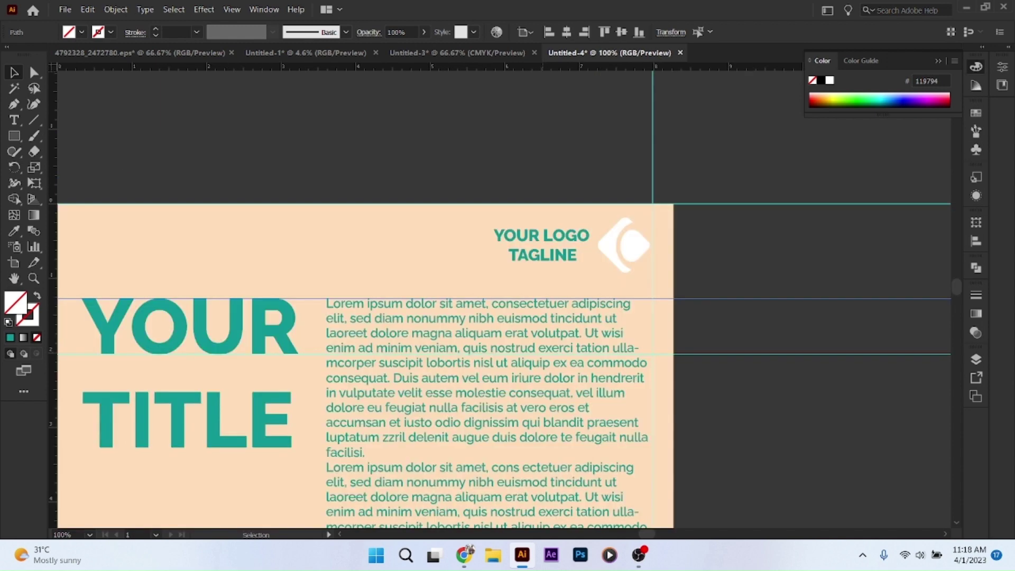
left_click_drag(370, 162, 370, 243)
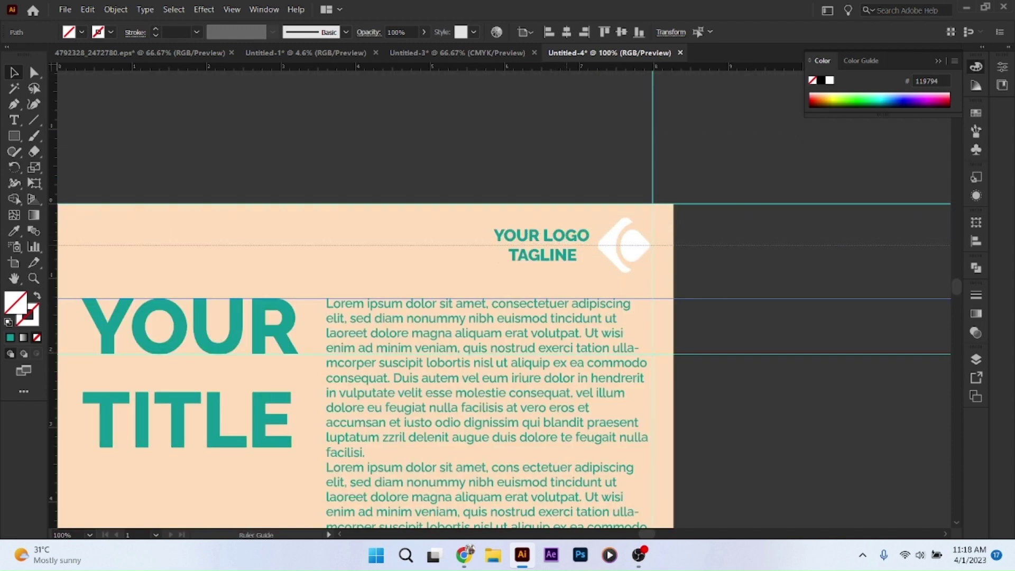
left_click_drag(576, 244, 583, 245)
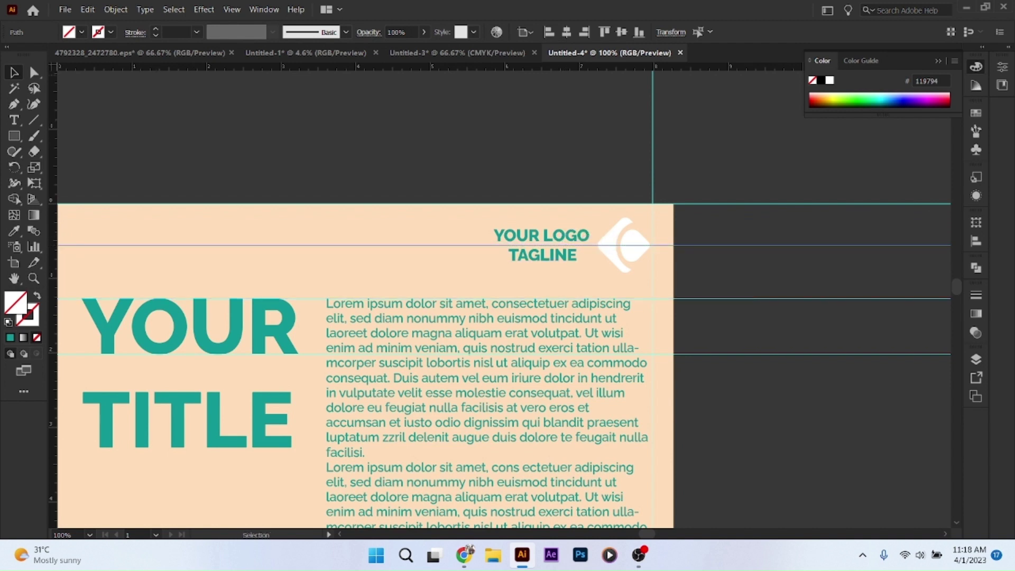
key("ctrl+shift+a")
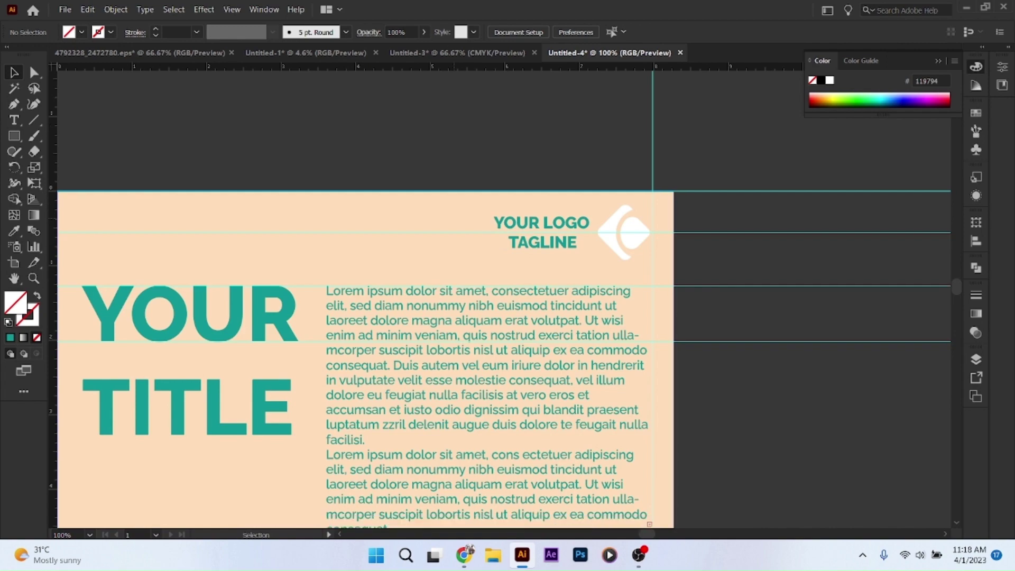
key("ctrl+minus")
key("ctrl+minus")
key("ctrl+minus")
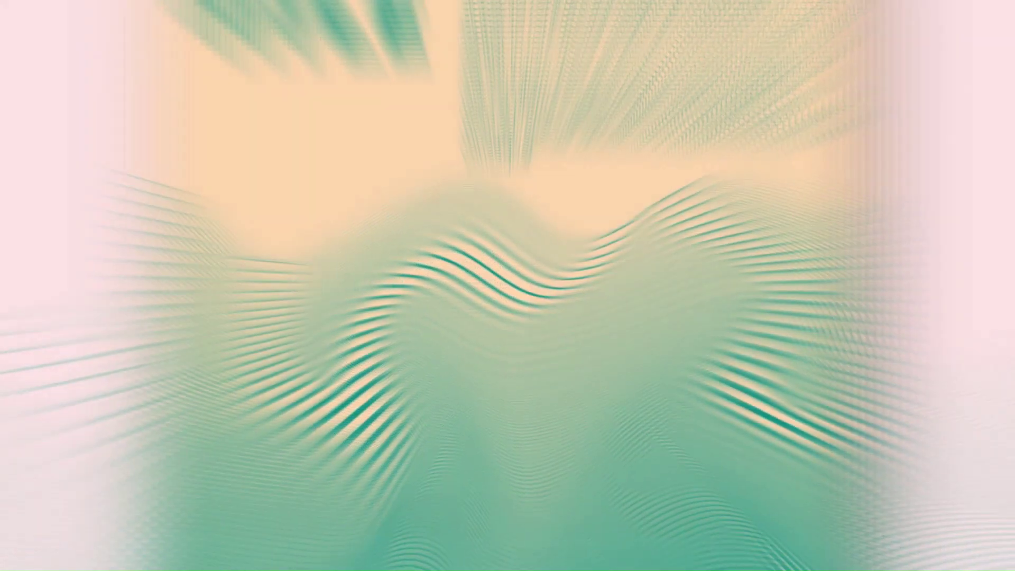